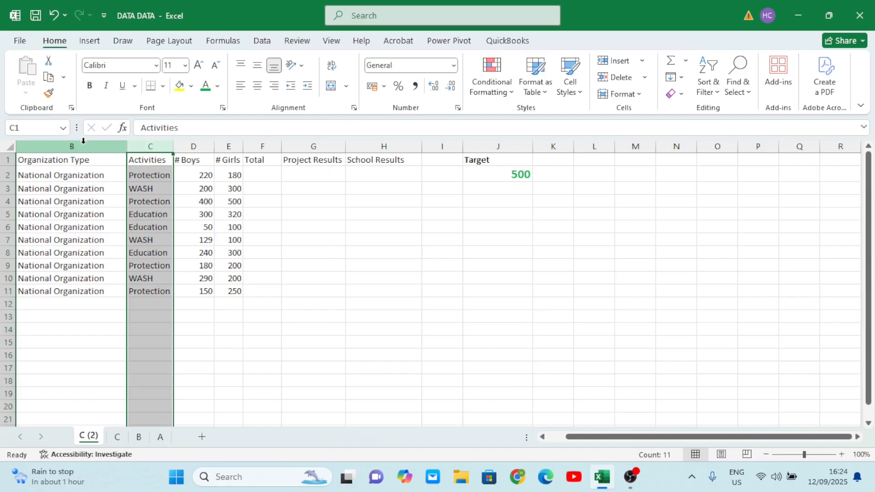
- Examine the sheet's column headers, data columns and the target value of 500
left_click(190, 145)
left_click(226, 145)
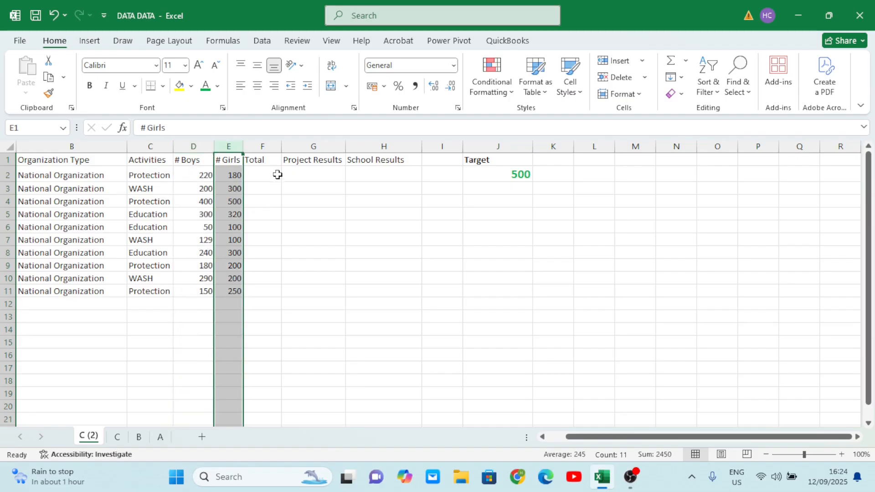
left_click(271, 144)
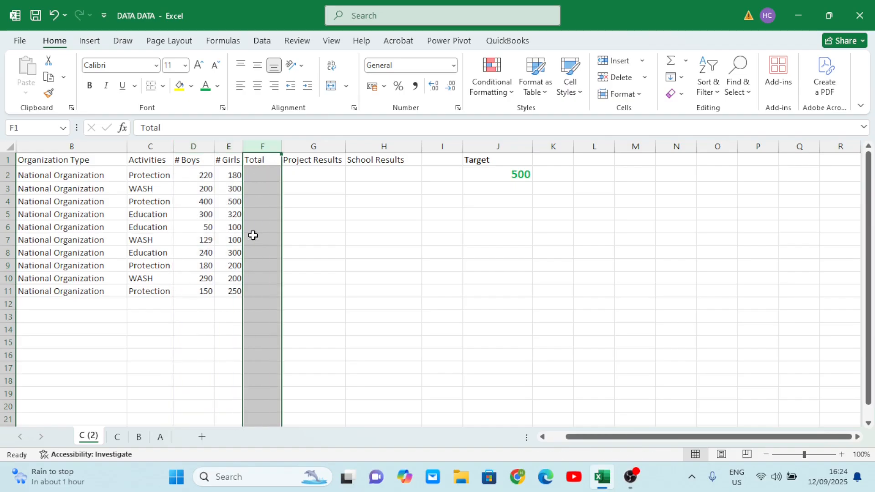
left_click(312, 145)
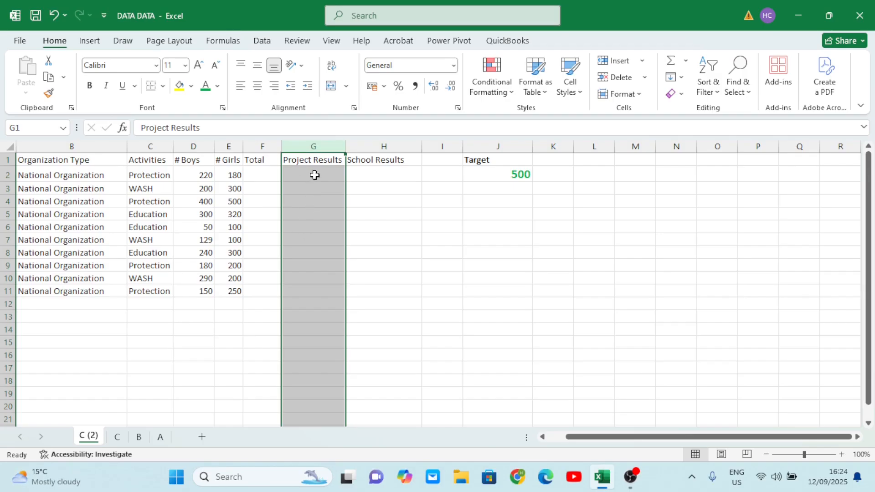
left_click(212, 188)
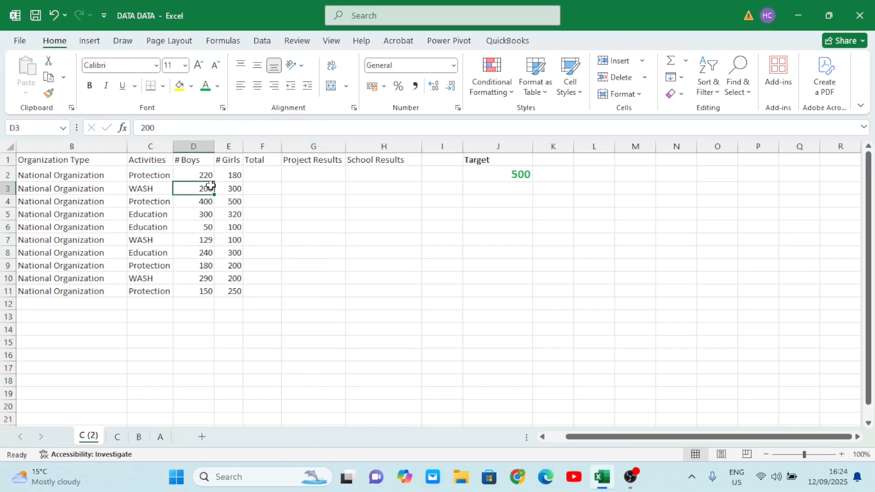
left_click(510, 172)
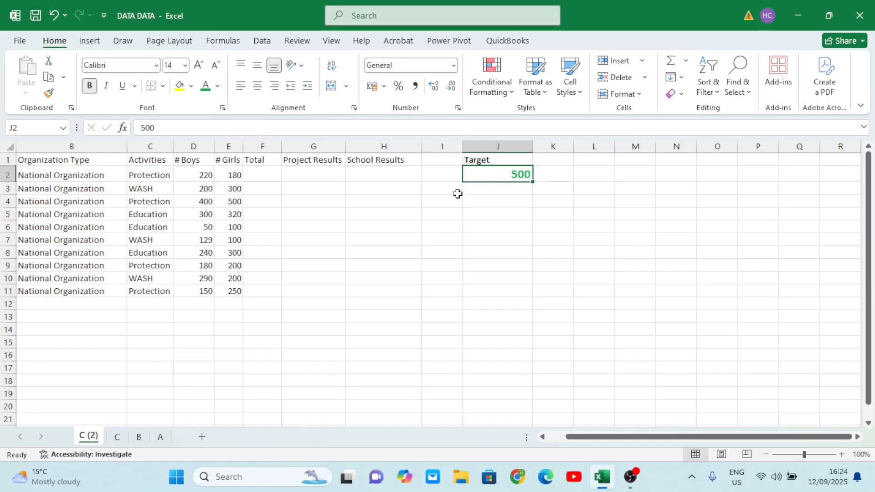
left_click(395, 143)
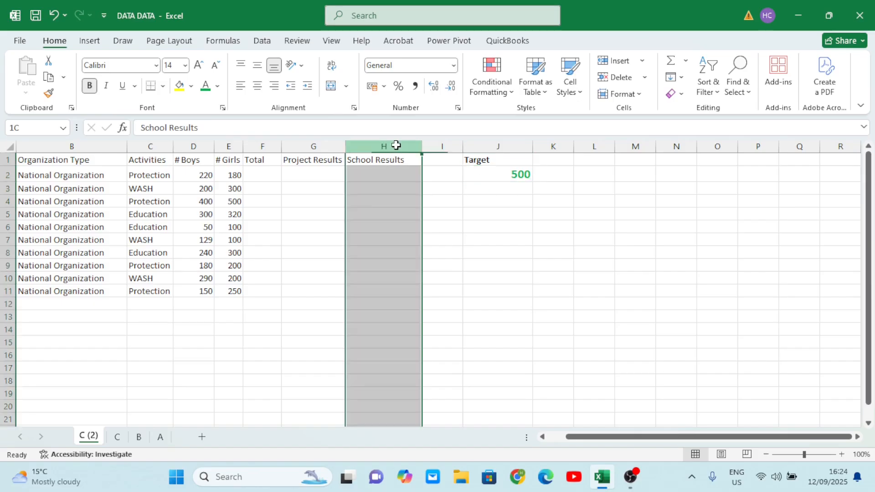
left_click(315, 144)
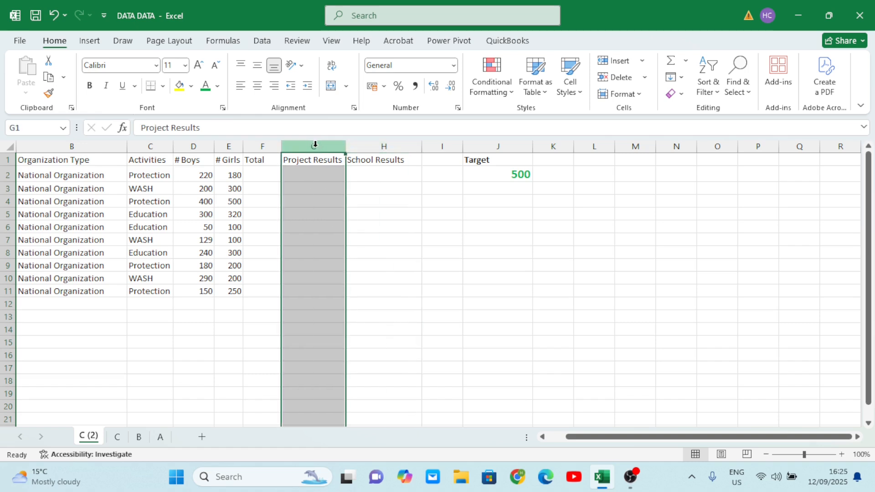
left_click(366, 143)
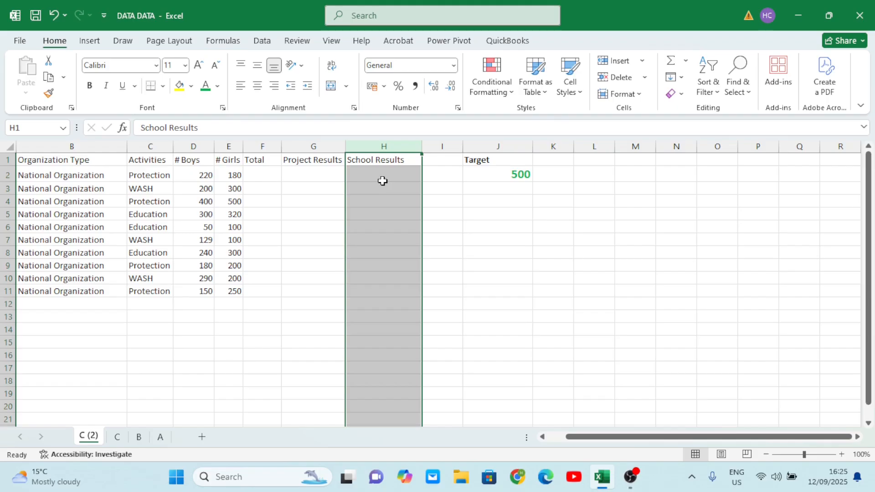
left_click(322, 183)
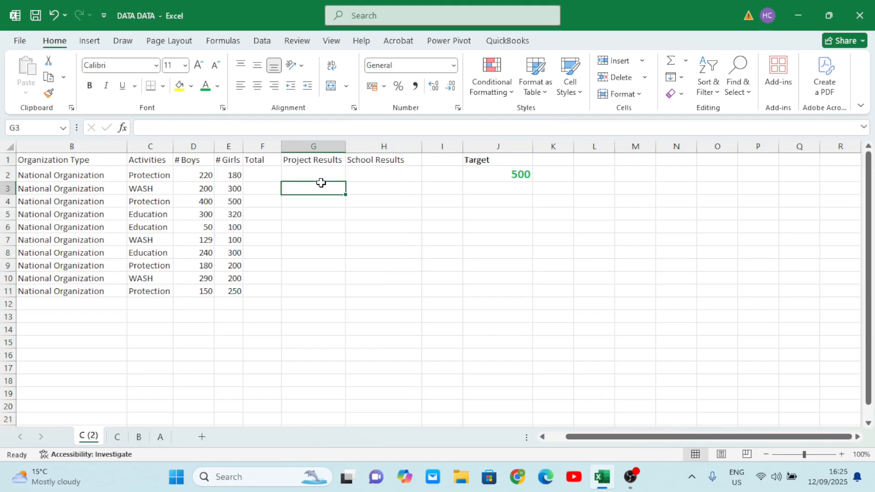
- Enter =D2+E2 in the Total column's first row to add boys and girls, and fill it down to row 11
left_click(256, 174)
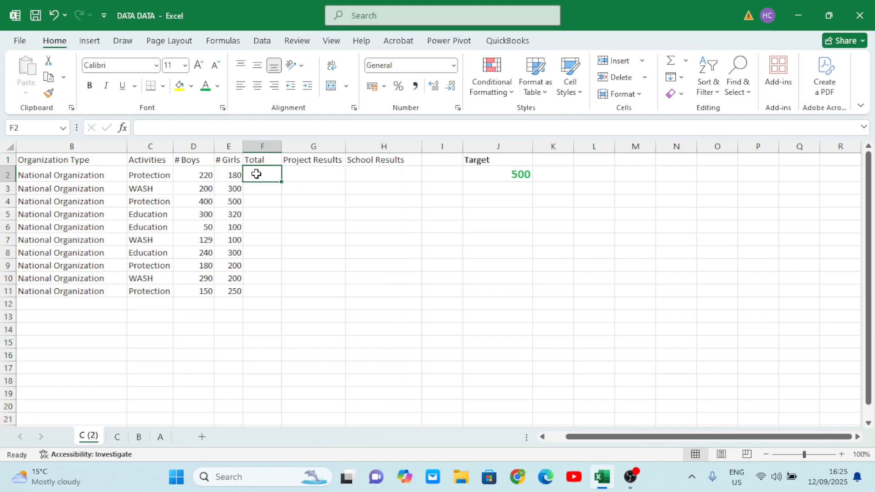
type("=")
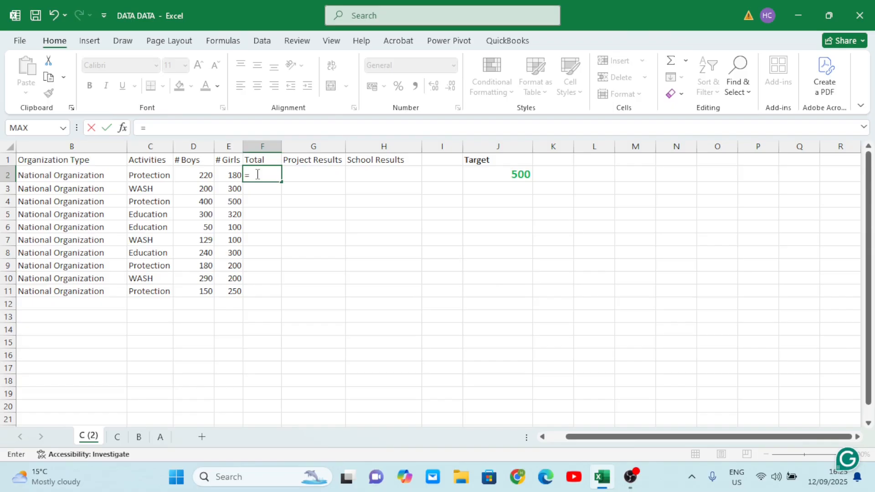
left_click(190, 171)
type("+")
left_click(234, 172)
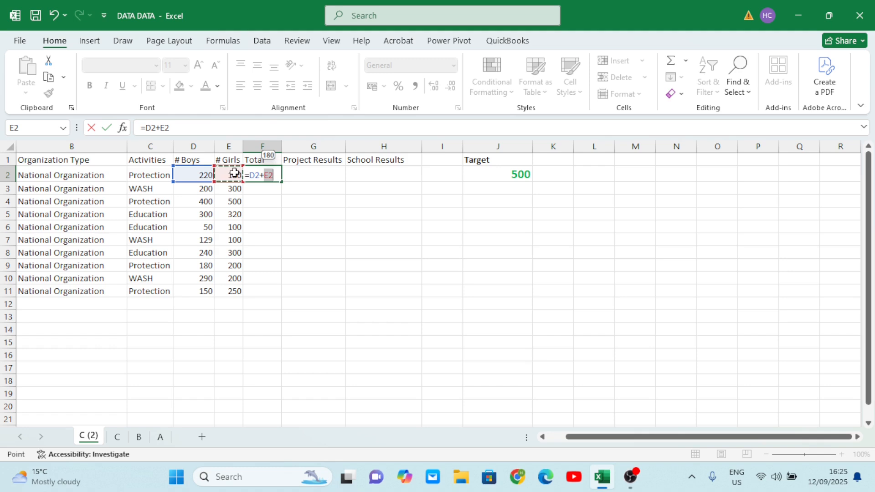
key("Tab")
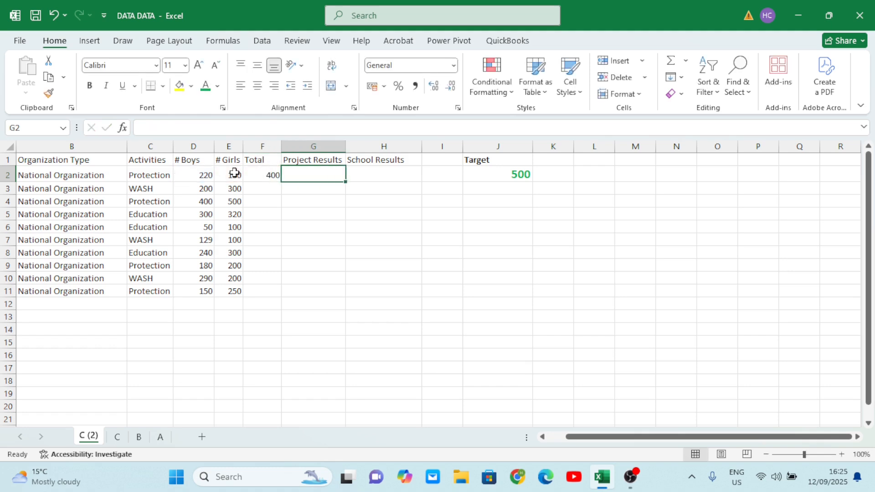
left_click(263, 176)
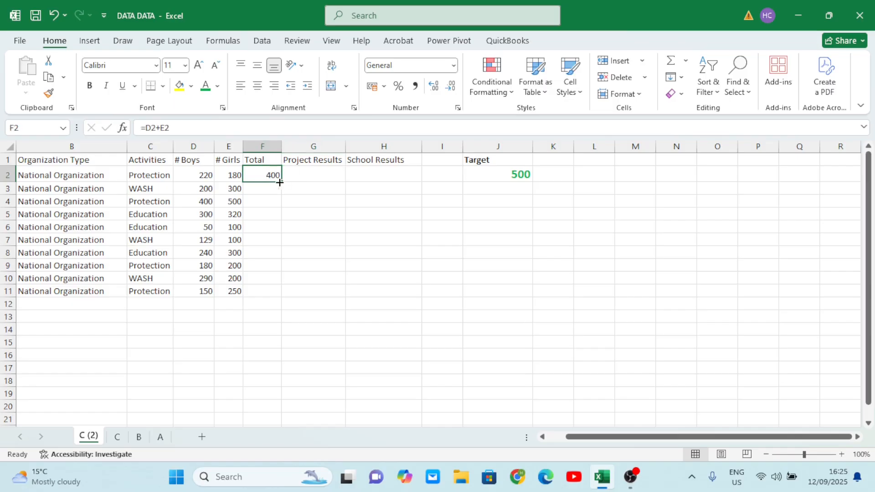
left_click_drag(281, 182, 274, 303)
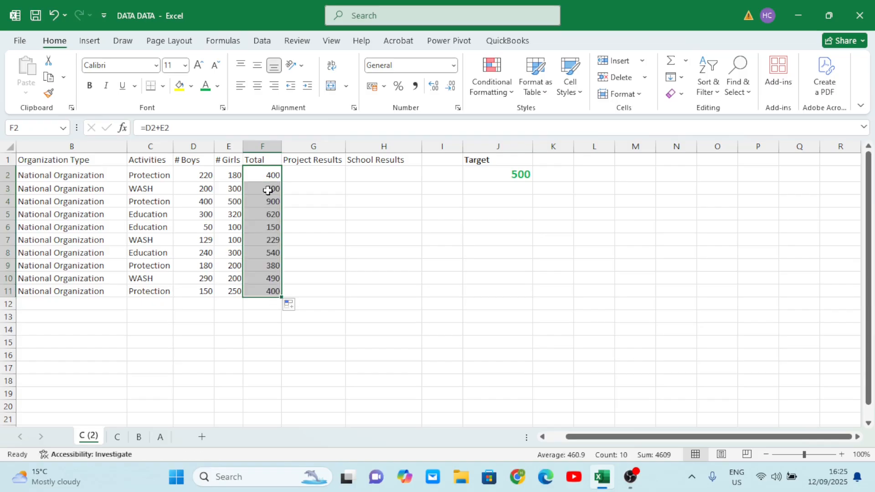
- Review the computed totals, activities and rows against the target value
left_click(265, 199)
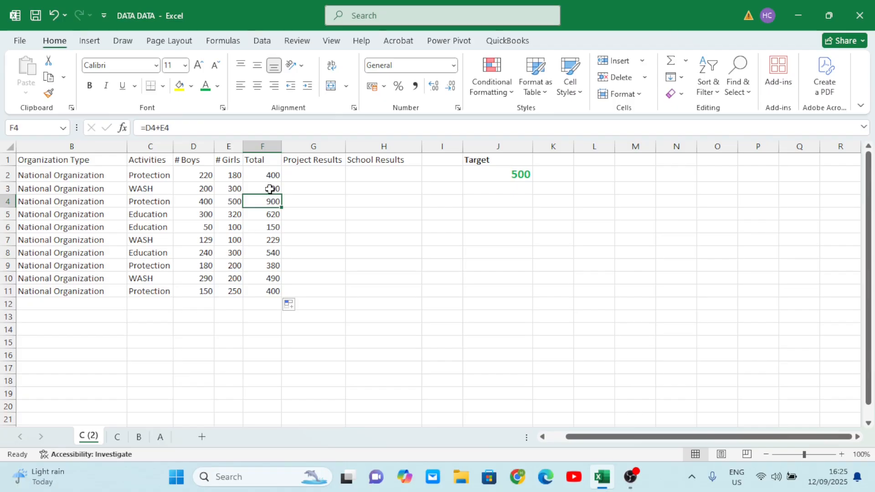
left_click(272, 188)
left_click(274, 172)
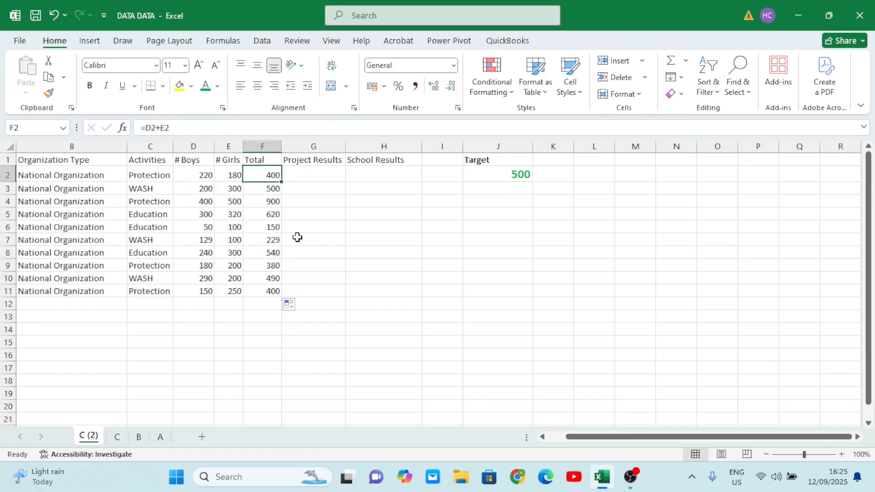
left_click(270, 202)
left_click(255, 172)
left_click(484, 174)
left_click(328, 192)
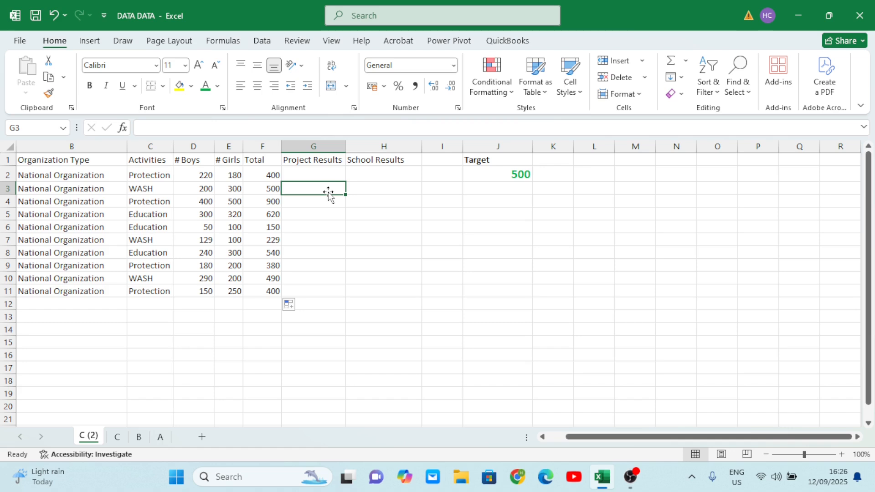
left_click(34, 179)
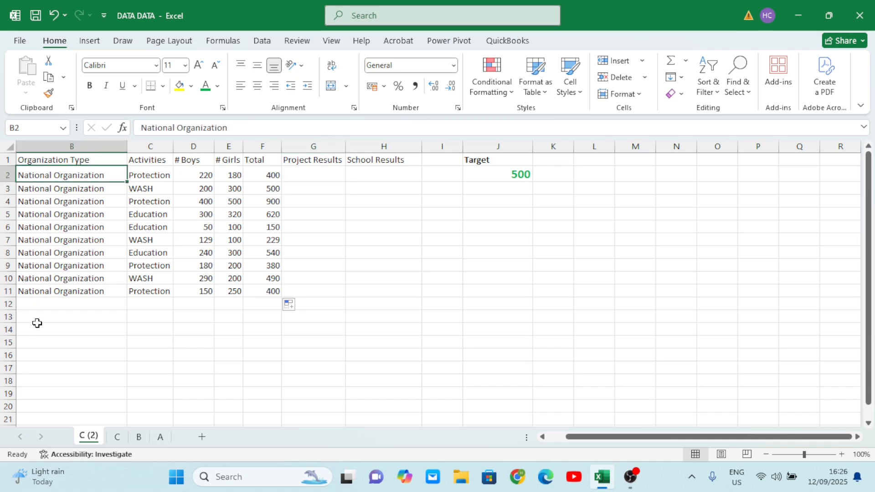
left_click(151, 188)
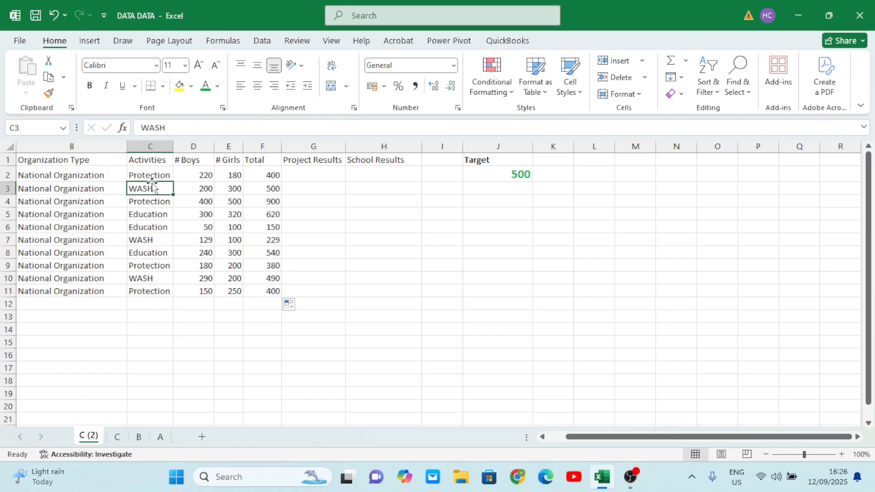
left_click(149, 175)
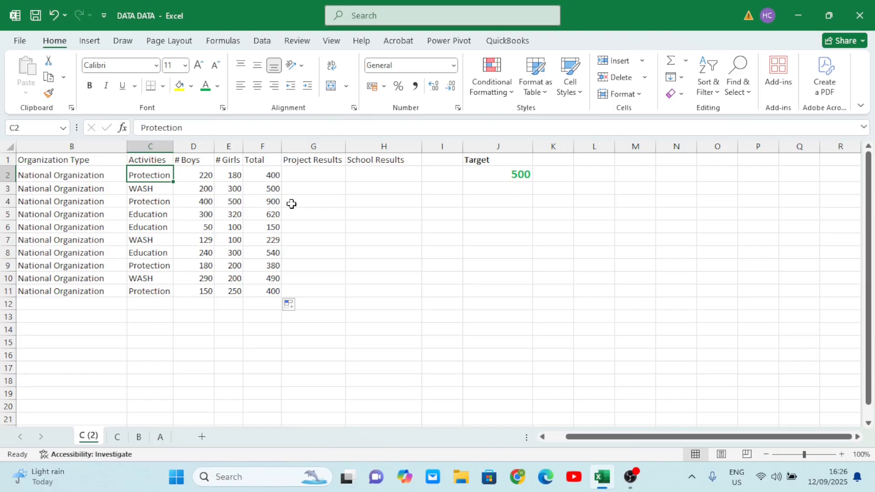
left_click(269, 171)
left_click_drag(269, 172, 264, 202)
left_click(302, 173)
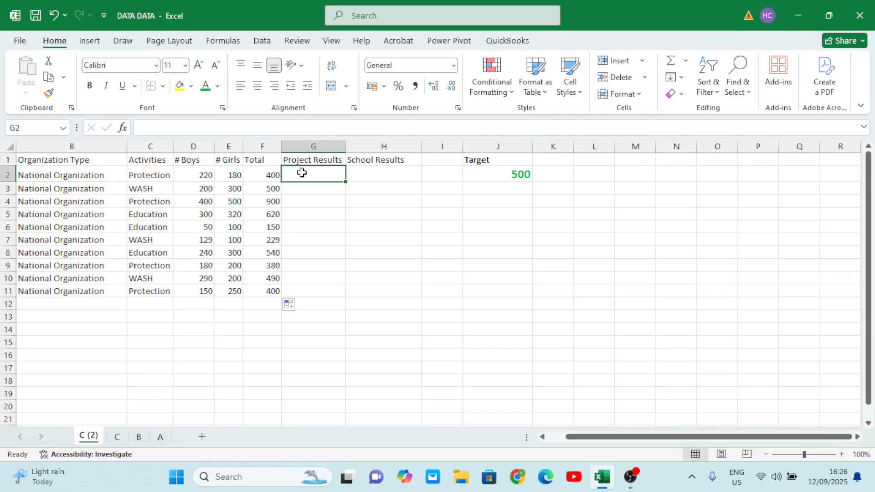
left_click(181, 198)
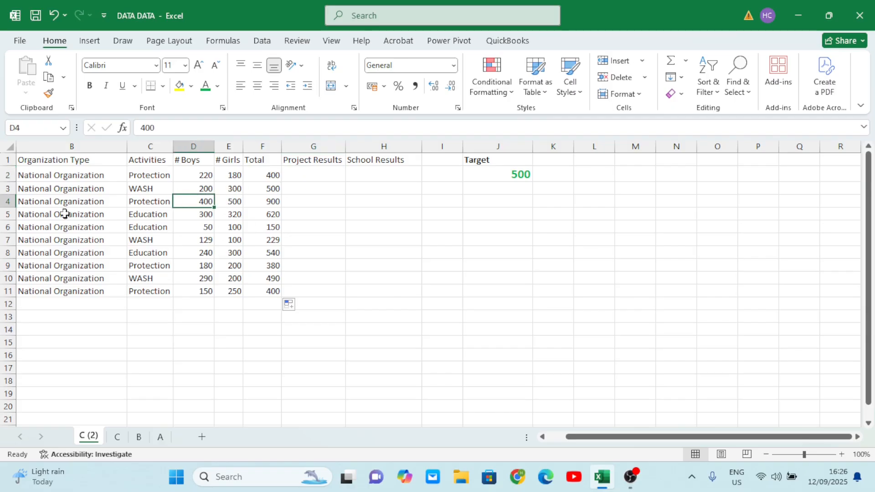
left_click(3, 213)
left_click(4, 227)
left_click(2, 246)
left_click(5, 252)
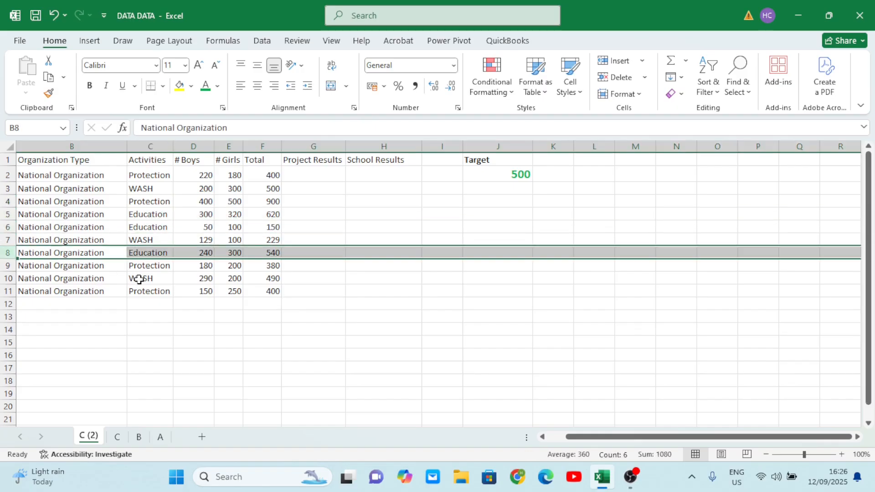
- Enter =IF(F2>500,"Reached","Not Reached") in the first Project Results cell and fill it down to row 11
left_click(306, 176)
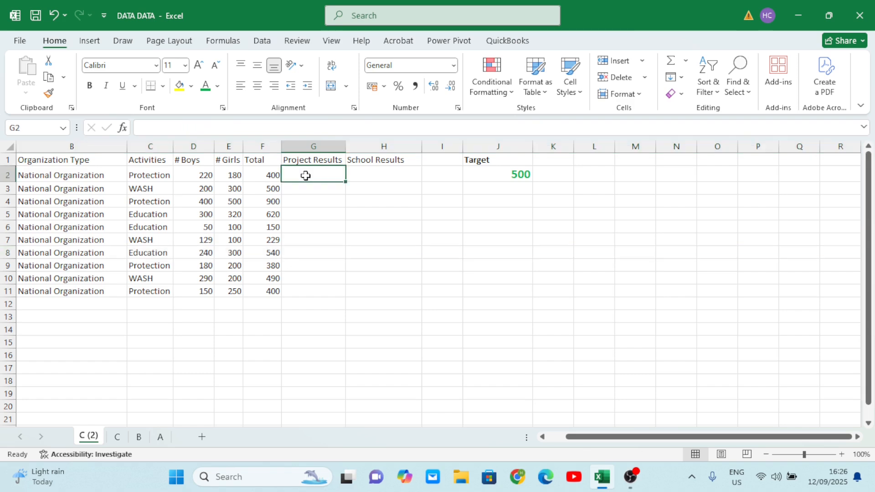
type("=if")
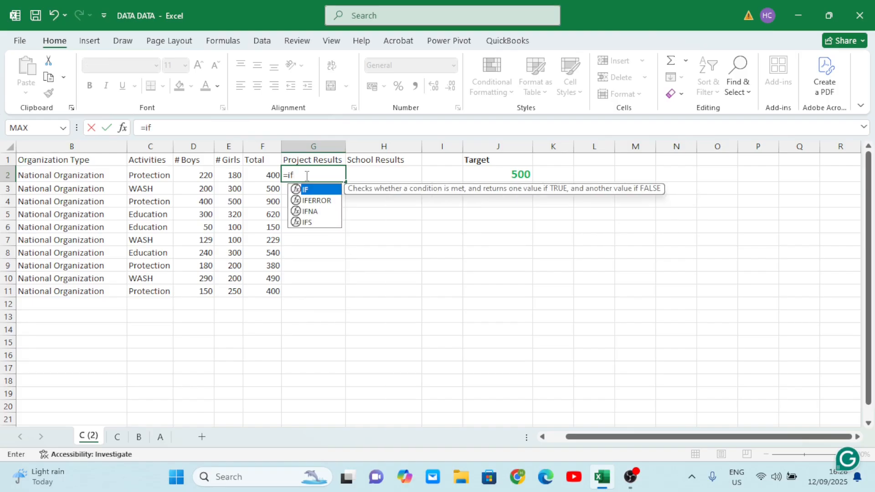
key("Tab")
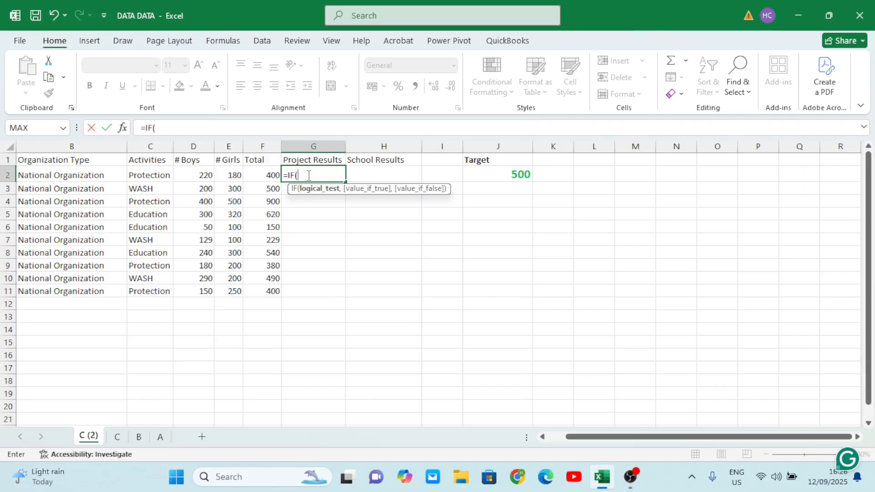
left_click(266, 175)
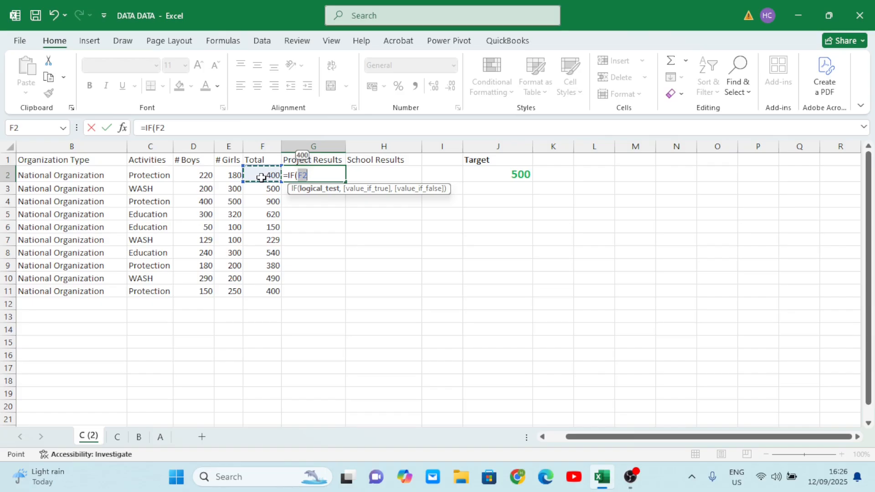
type(">")
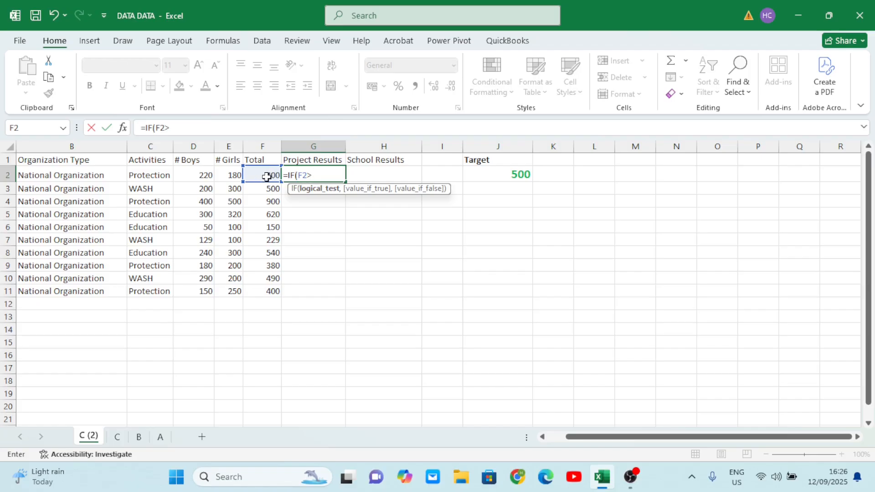
left_click(495, 172)
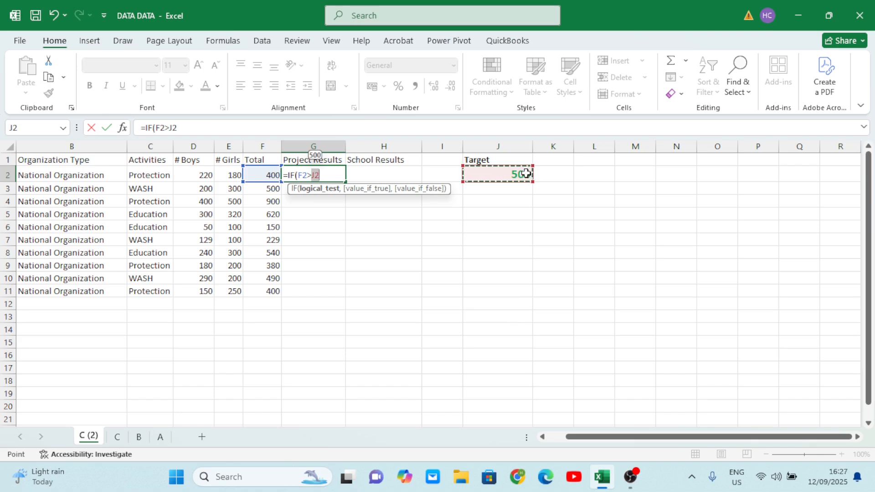
left_click(330, 175)
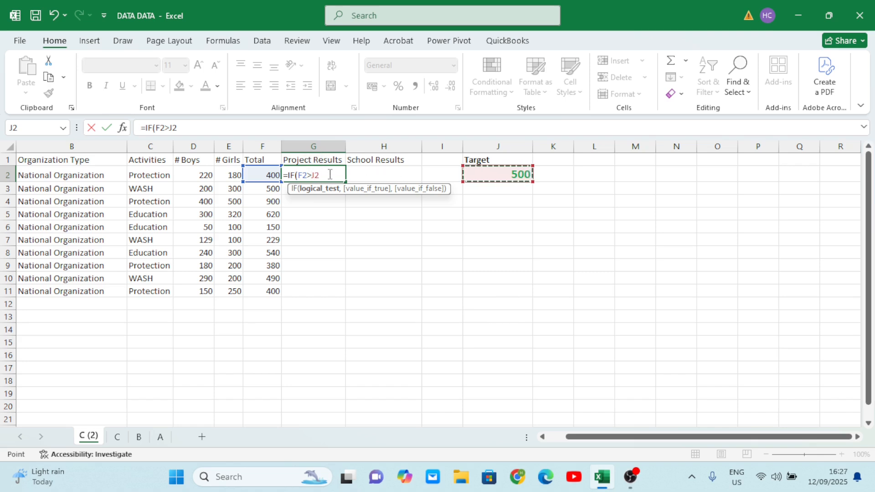
key("BackSpace")
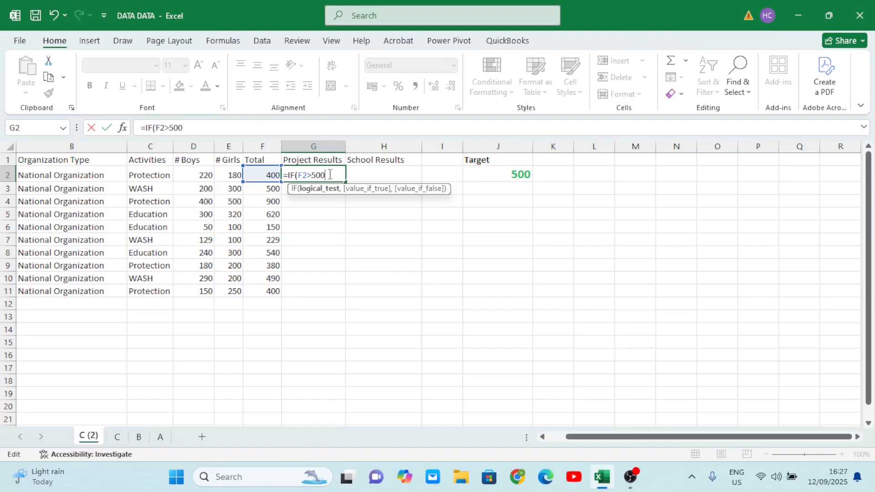
type("500,")
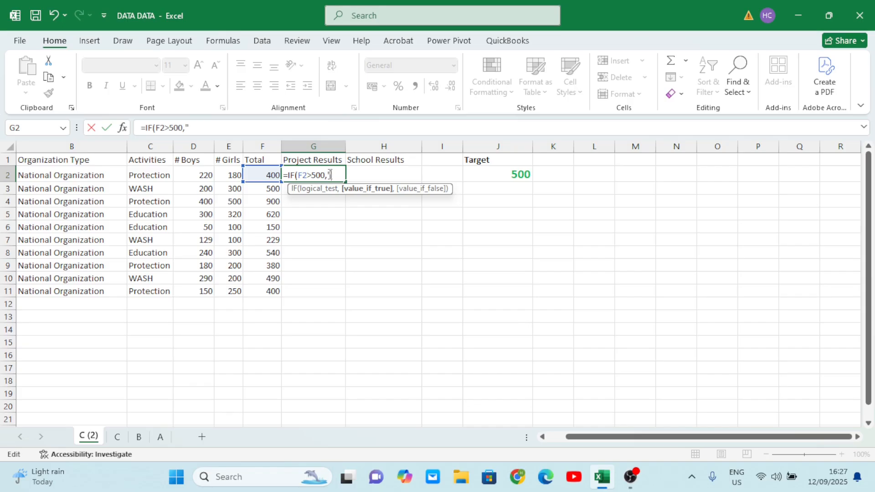
type("\"Reached")
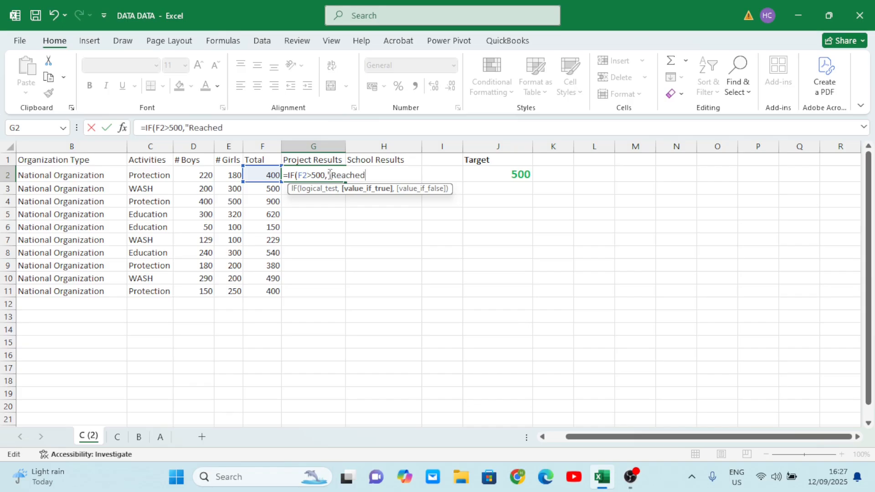
type("\",")
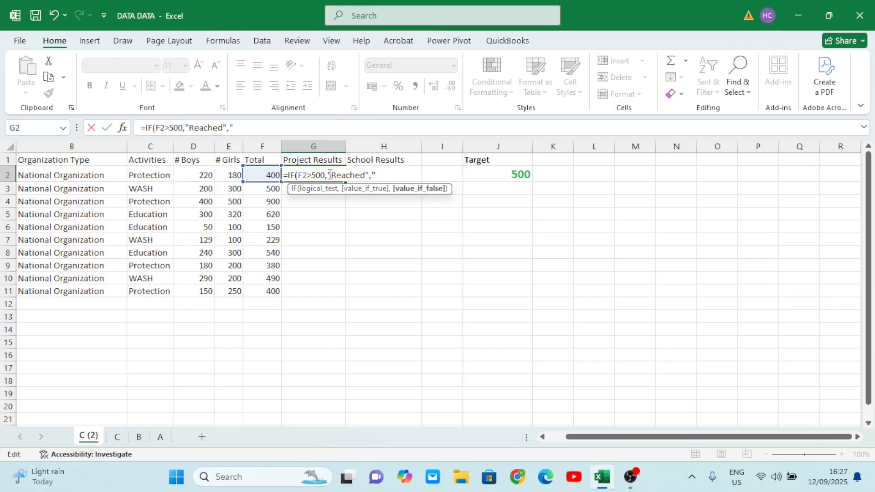
type("\"Not Reached")
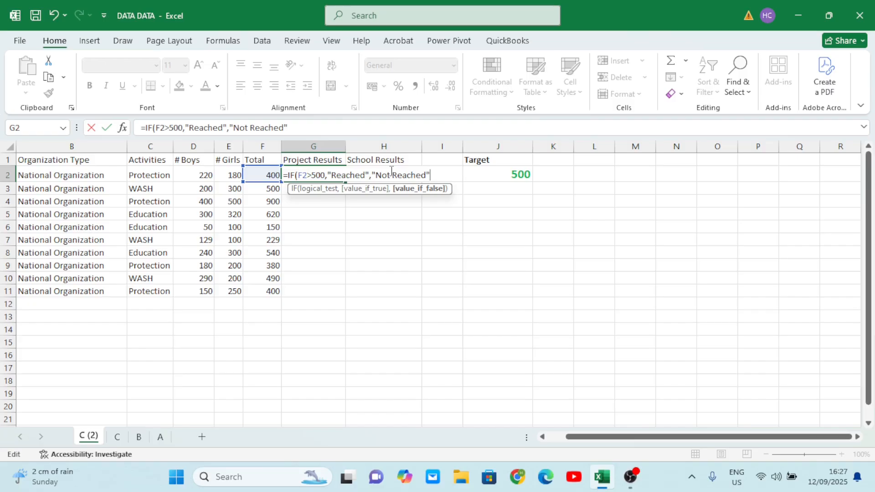
type(")")
key("Return")
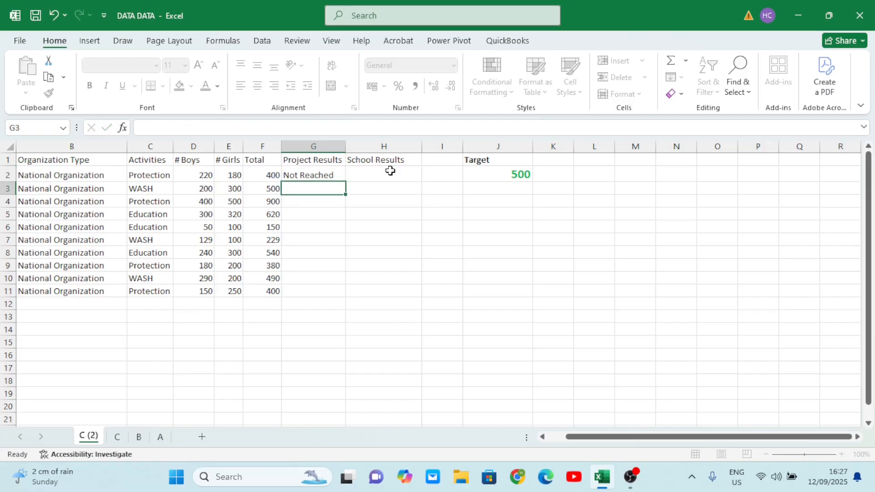
left_click(323, 176)
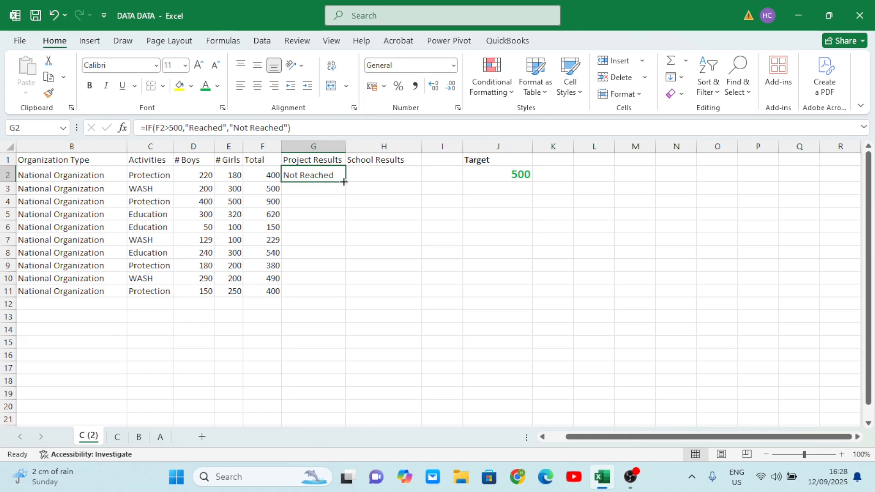
left_click_drag(344, 182, 341, 297)
- Examine the Total formulas and Project Results of several rows, especially row 3, against the target
left_click(307, 201)
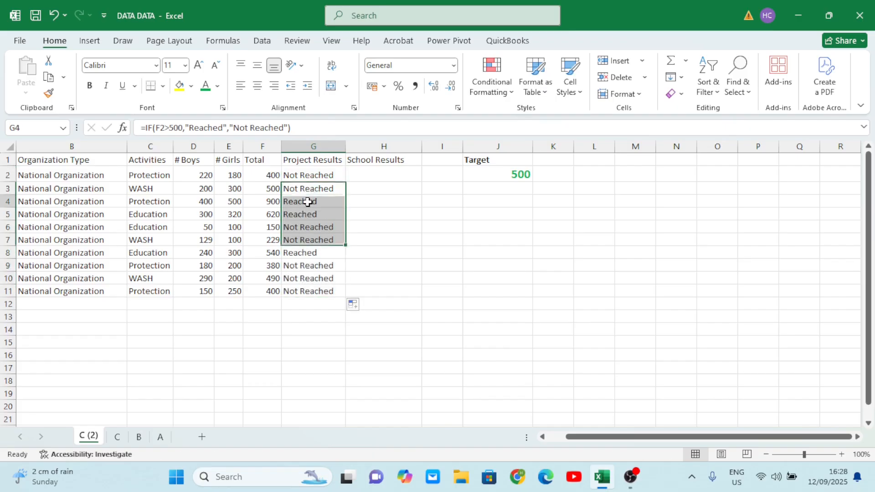
left_click(268, 202)
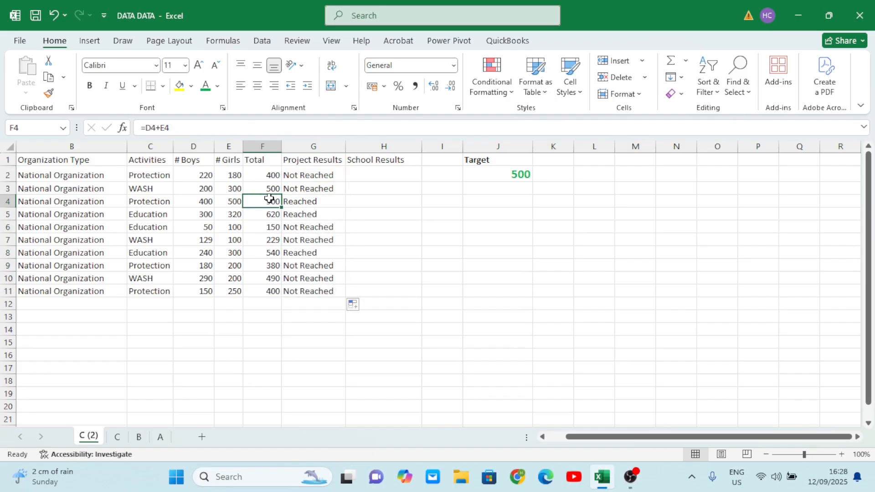
left_click(270, 213)
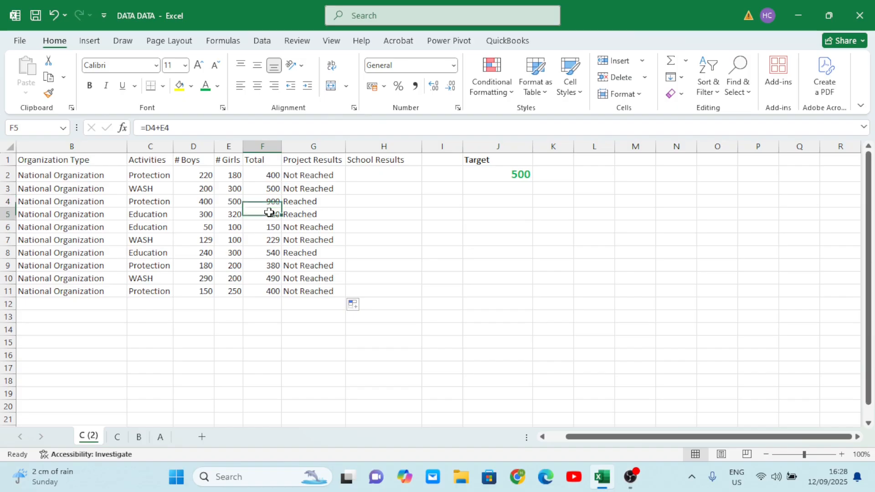
left_click(272, 252)
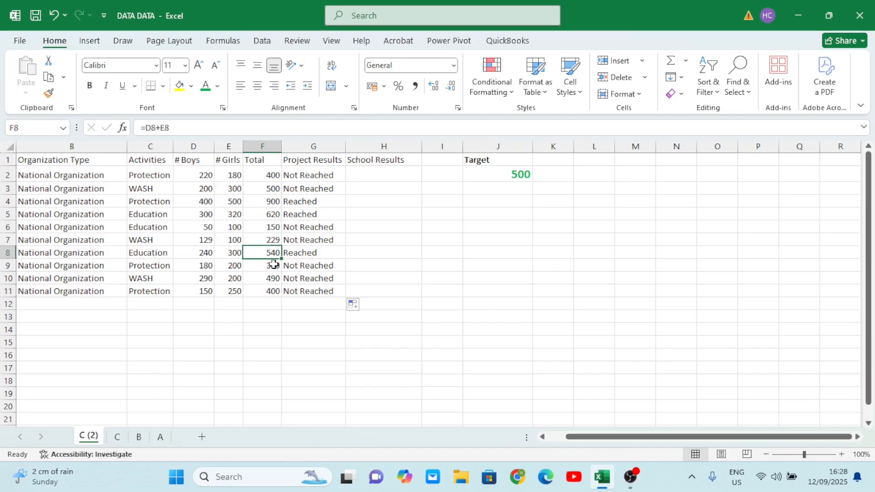
left_click(272, 267)
left_click(270, 290)
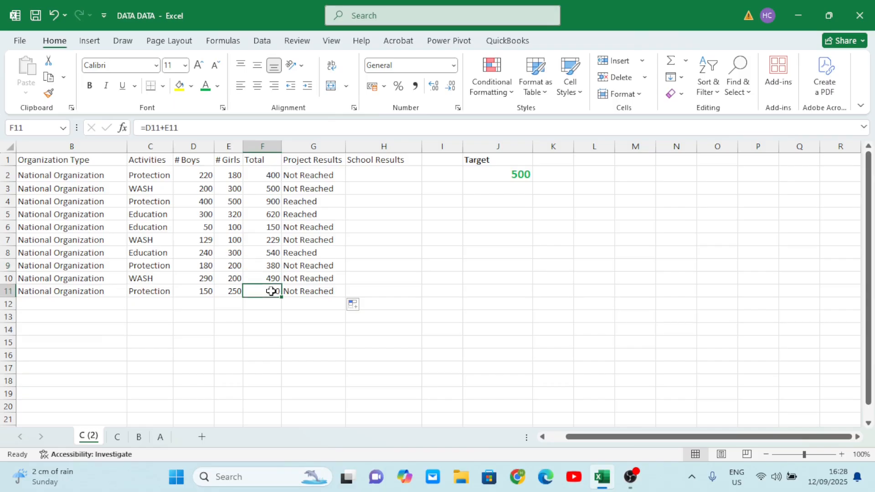
left_click(314, 218)
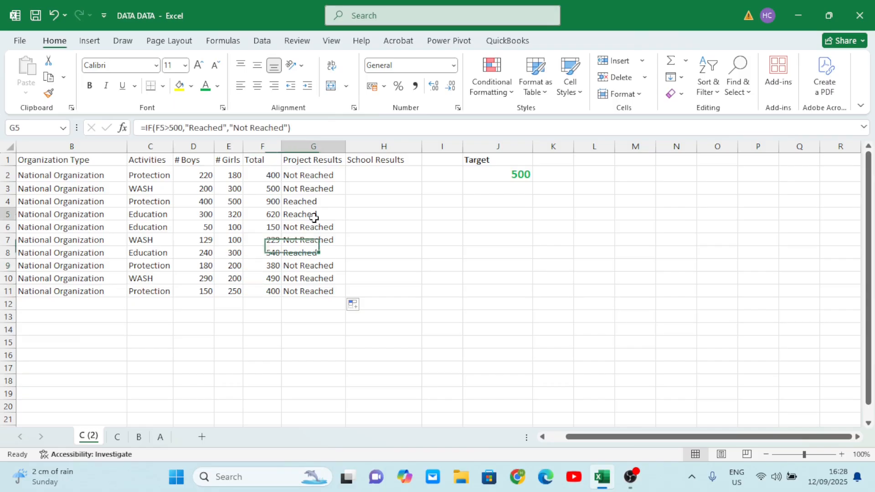
left_click(305, 188)
left_click(273, 188)
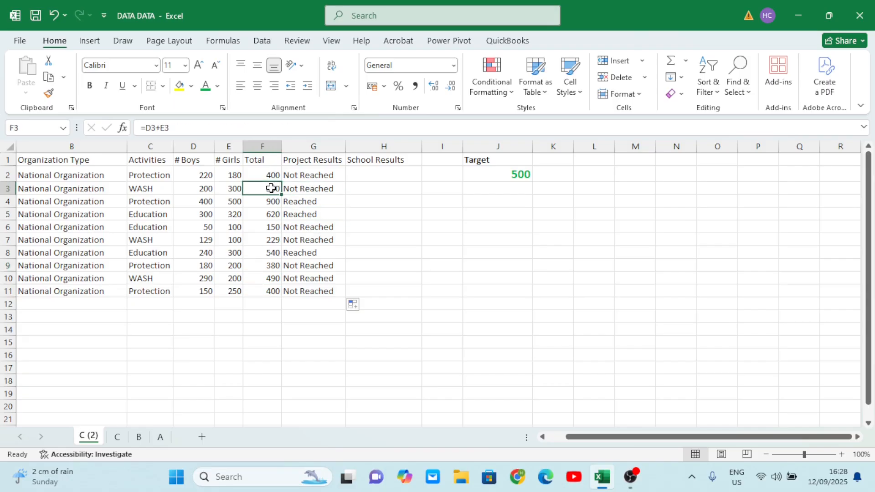
left_click(302, 190)
left_click(273, 189)
left_click(7, 188)
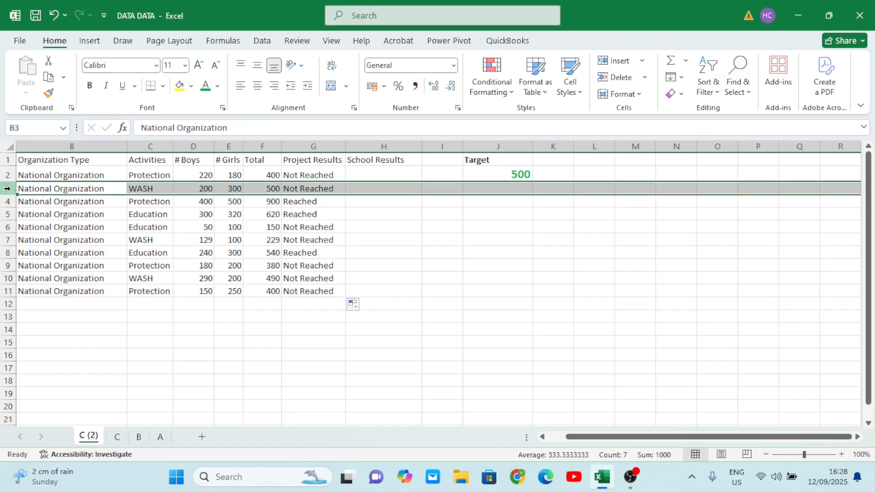
left_click(263, 188)
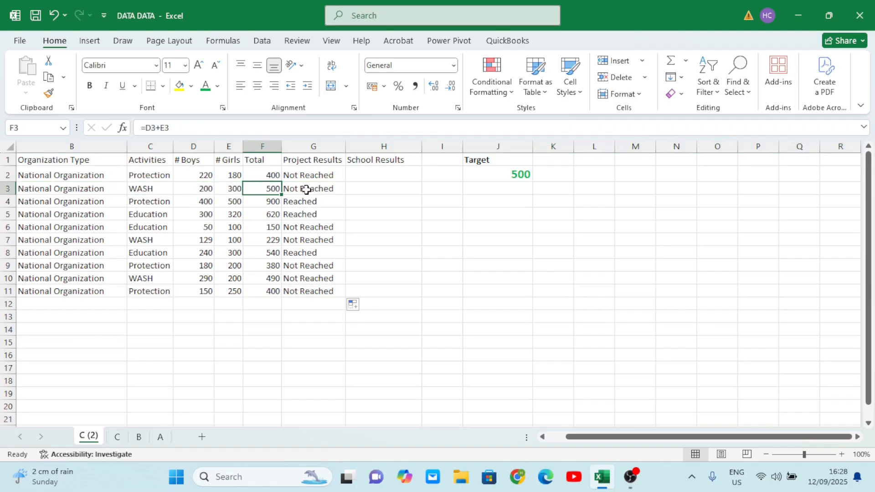
left_click(372, 172)
- Change the first Project Results formula's condition to F2>499 and fill it down to row 11
double_click(325, 175)
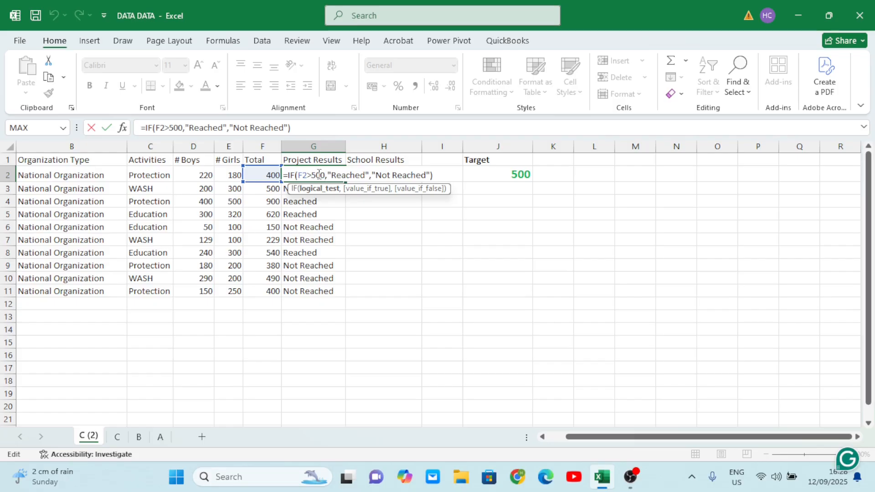
key("BackSpace")
key("BackSpace")
key("BackSpace")
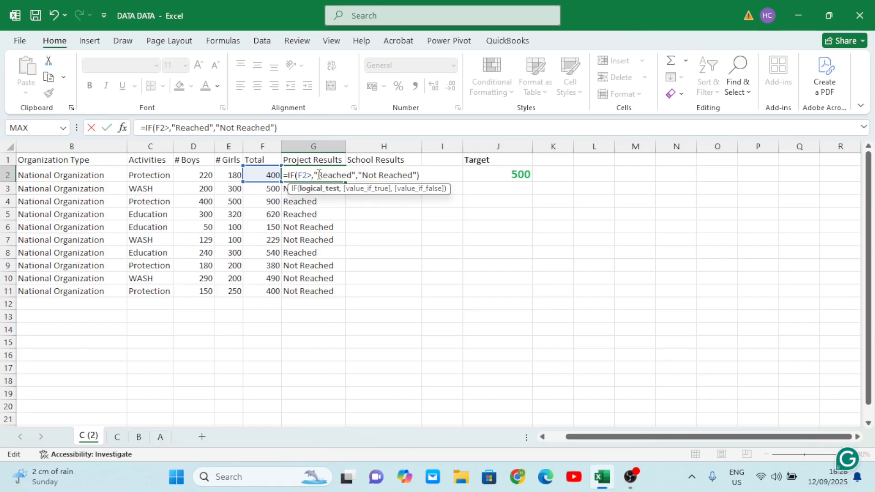
type("499")
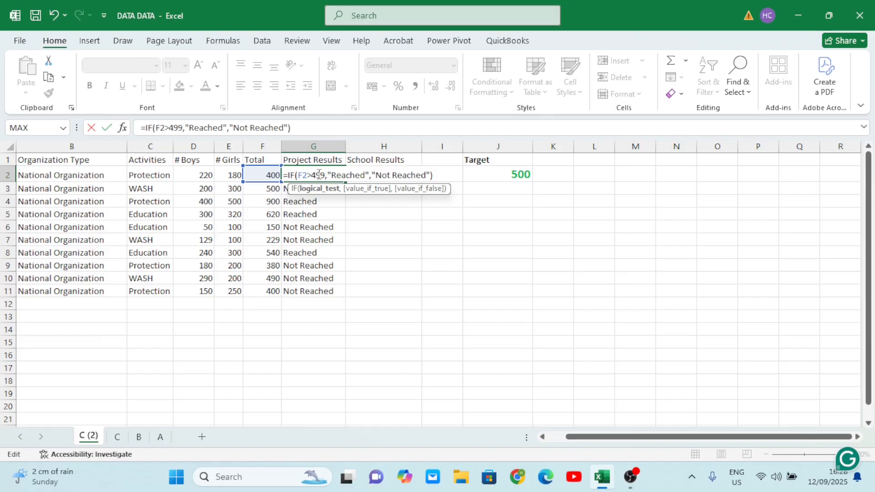
key("Tab")
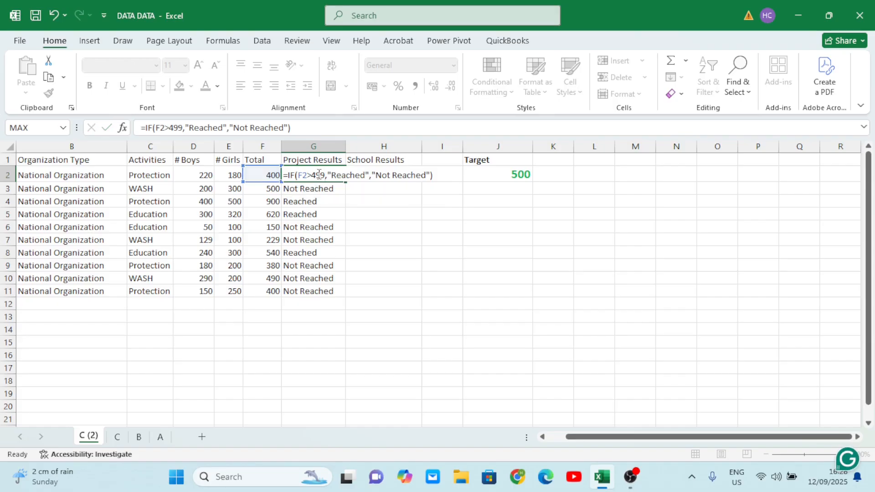
left_click(329, 176)
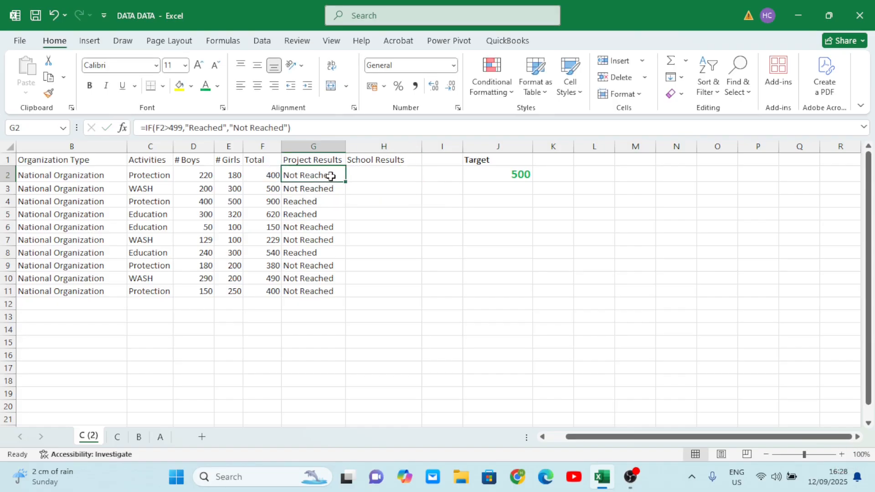
double_click(346, 182)
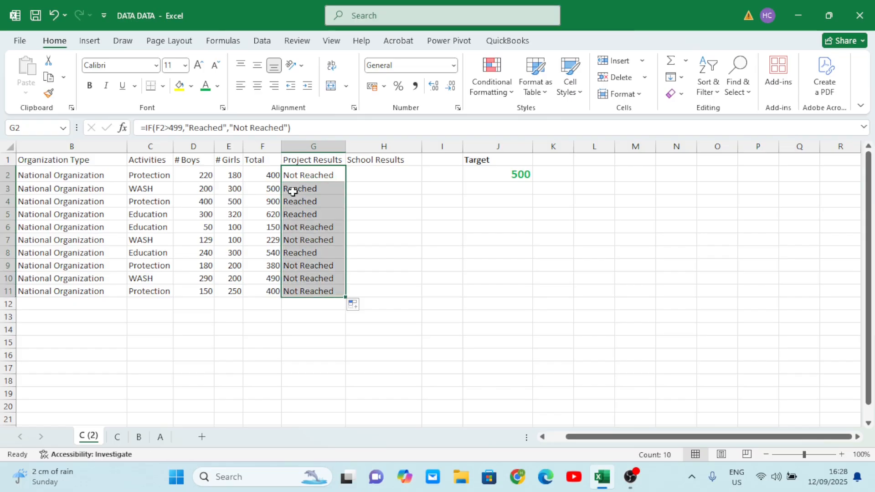
- Compare row 3's Total formula and Project Results formula to check the updated result
left_click(311, 190)
left_click(266, 190)
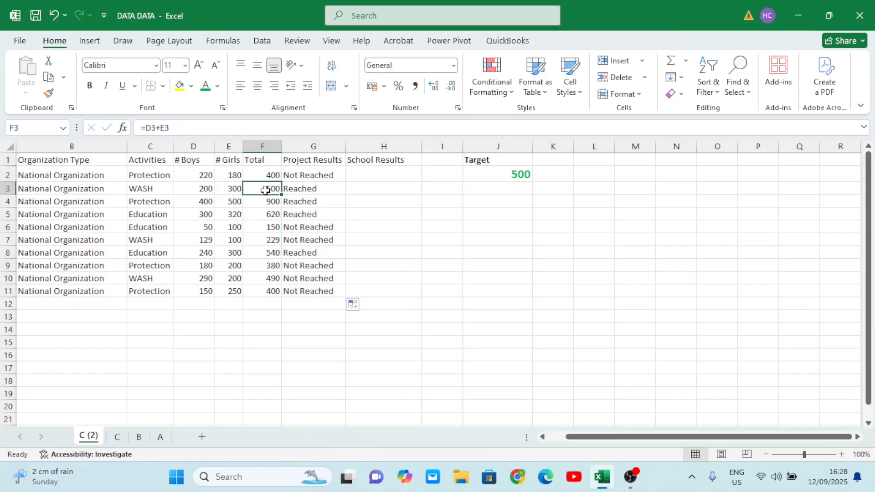
left_click(319, 190)
left_click_drag(287, 189, 269, 187)
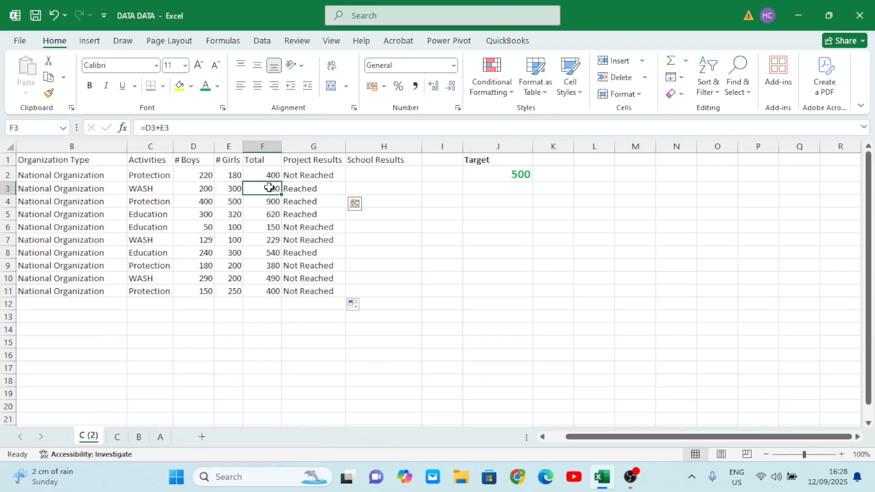
left_click(299, 191)
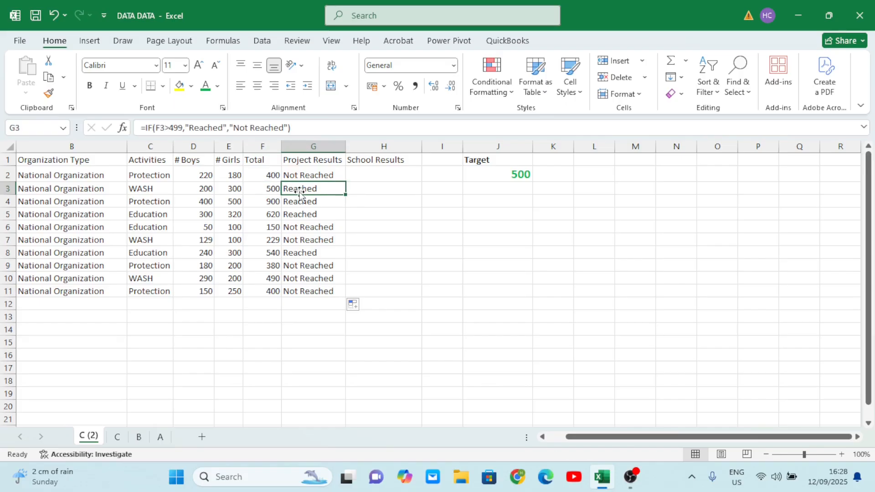
left_click(269, 187)
left_click(290, 190)
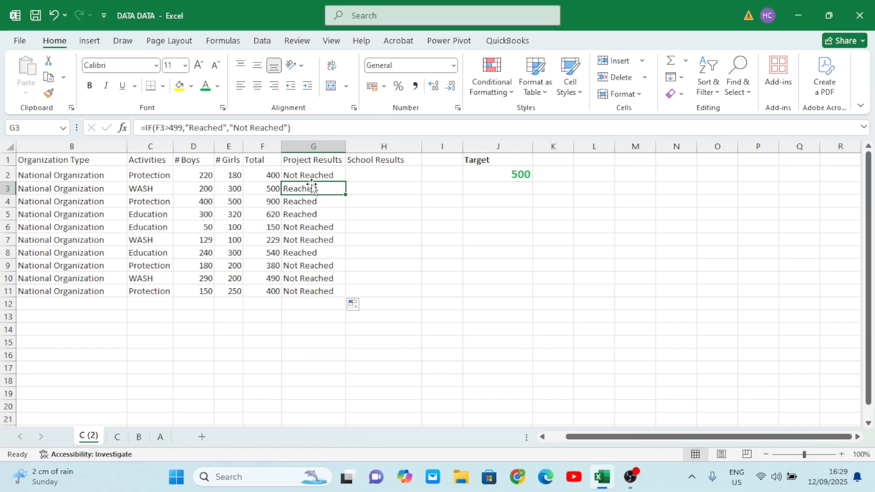
left_click(274, 190)
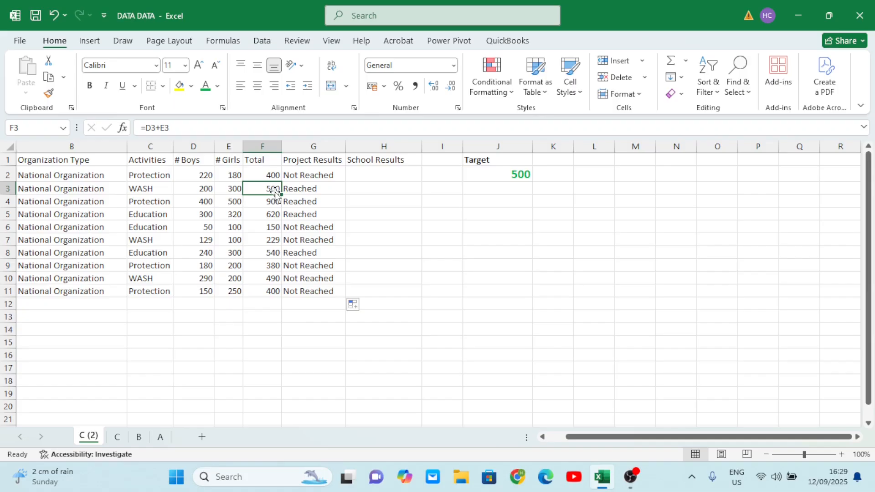
left_click(303, 186)
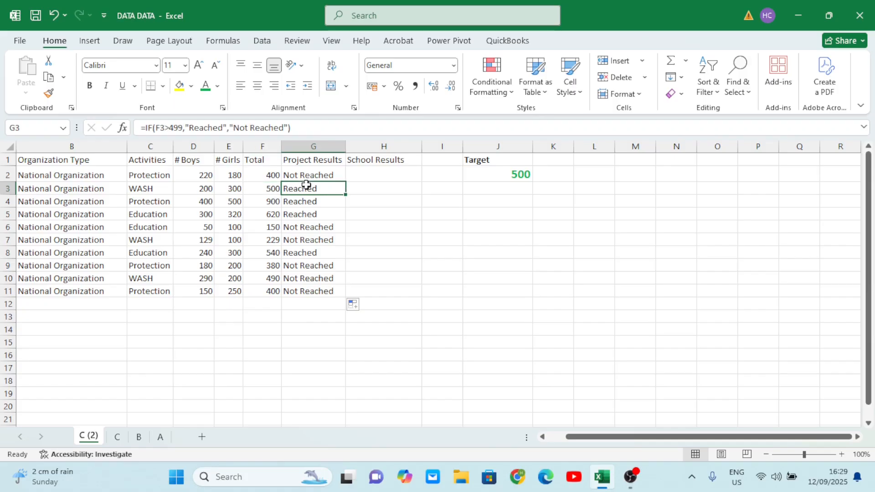
left_click(274, 189)
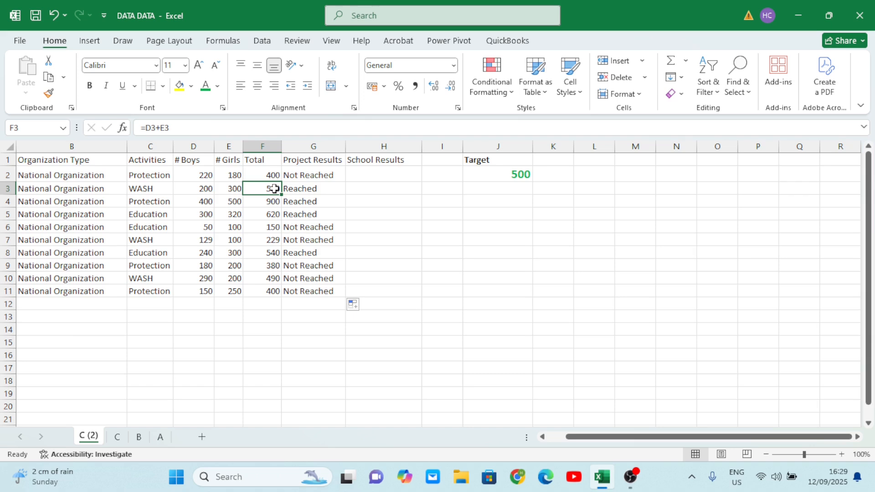
left_click(307, 188)
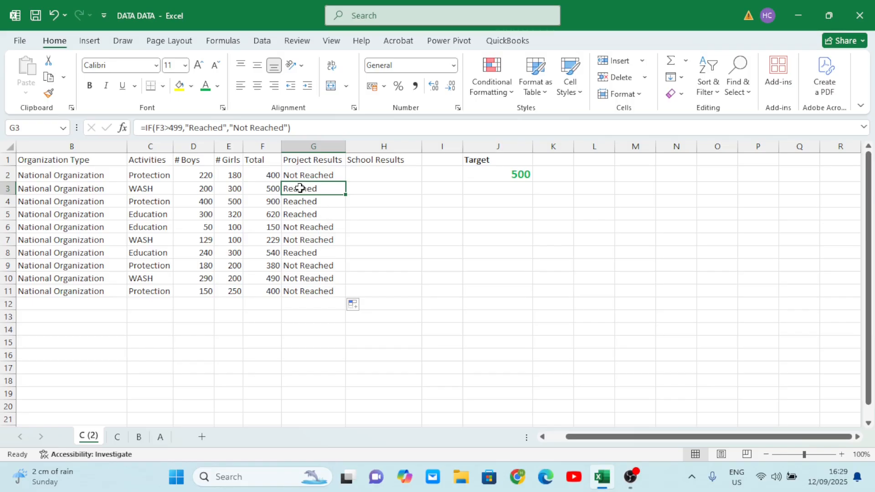
- Enter =IF(F2>J2,"Passesd","Failed") in the first School Results cell, comparing the Total with the Target cell
left_click(313, 201)
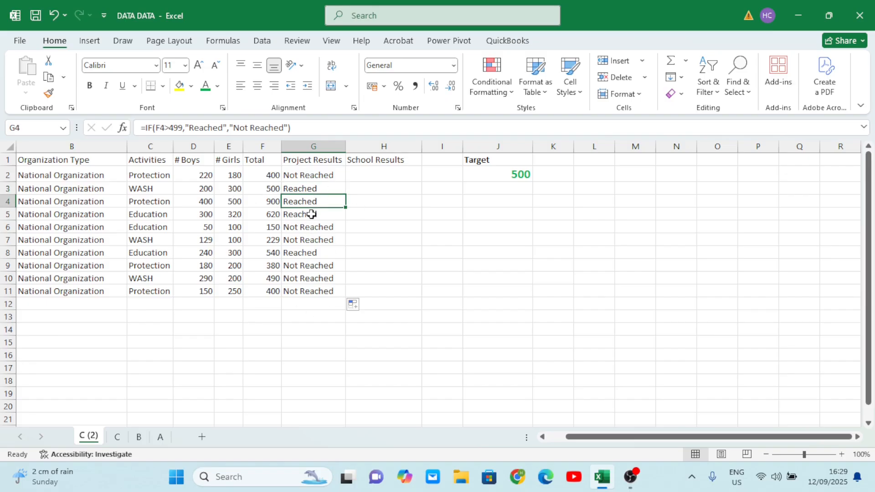
left_click(396, 174)
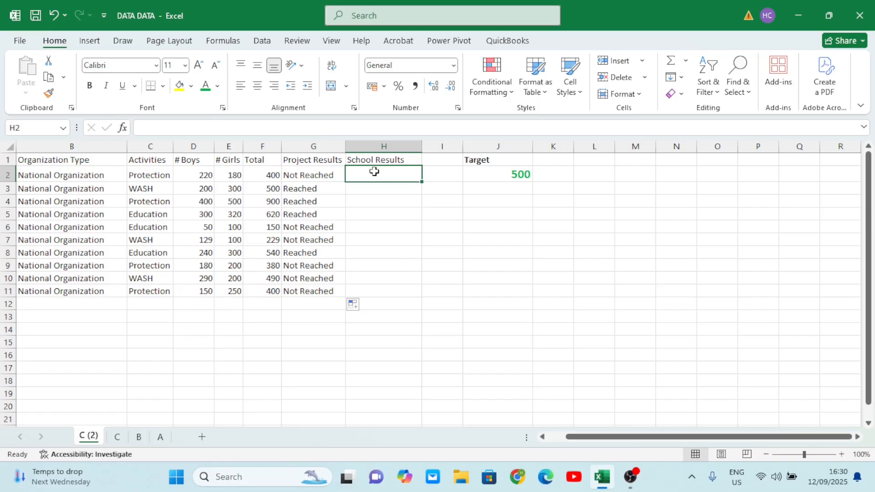
left_click(263, 146)
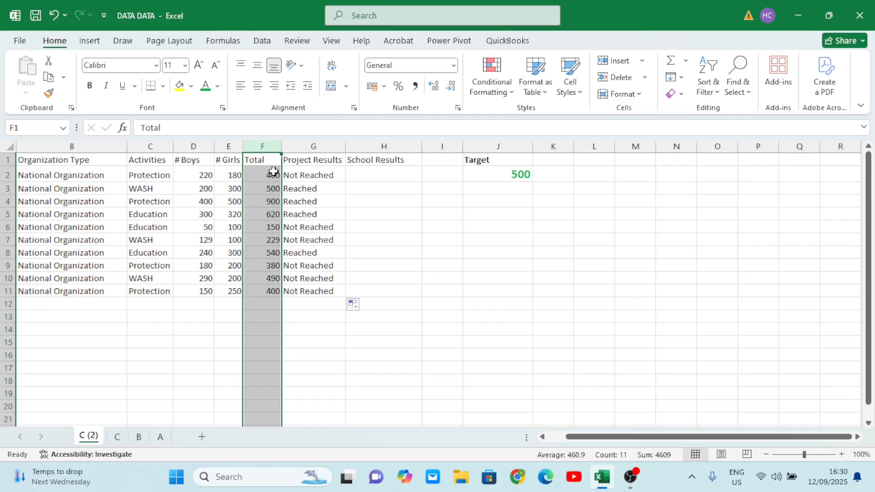
left_click(376, 171)
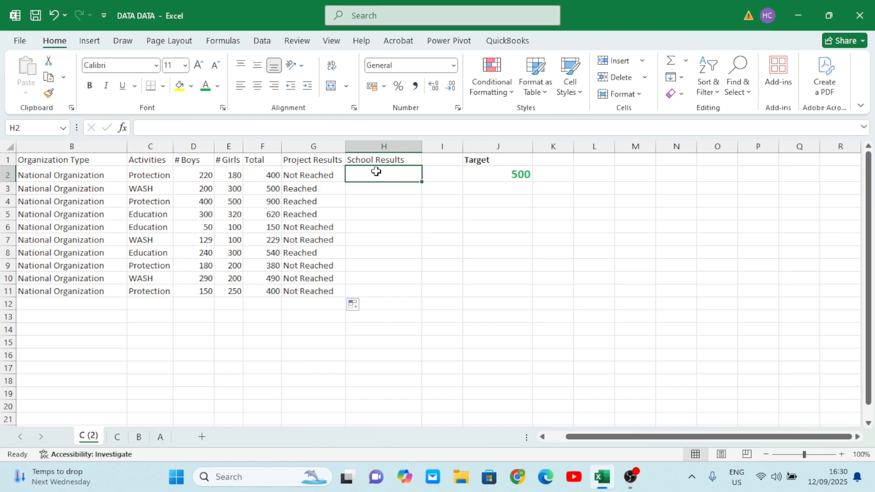
type("=")
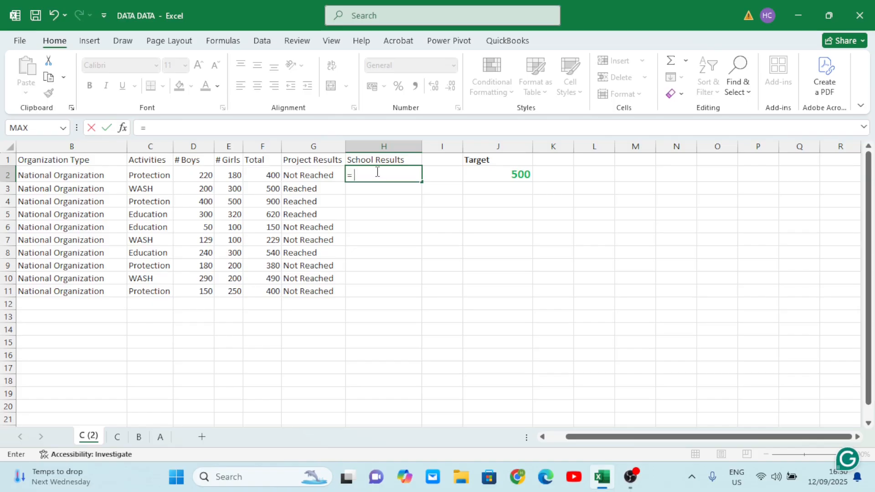
type("if")
key("Tab")
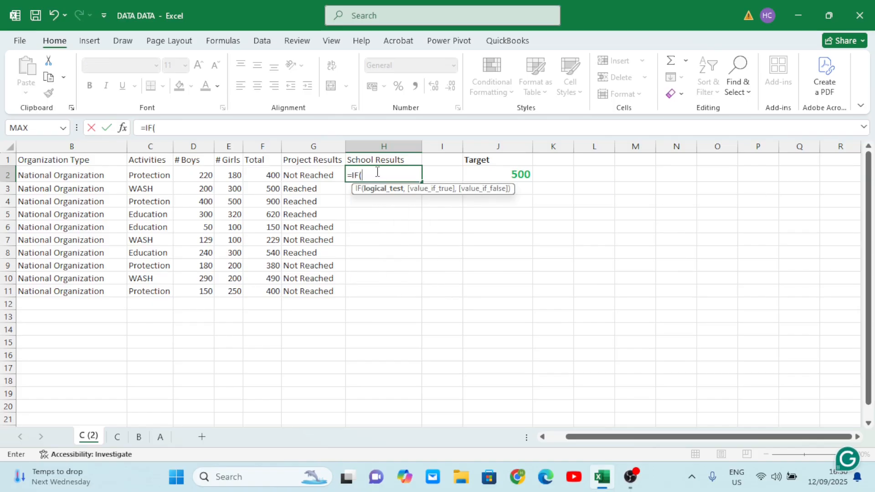
left_click(263, 173)
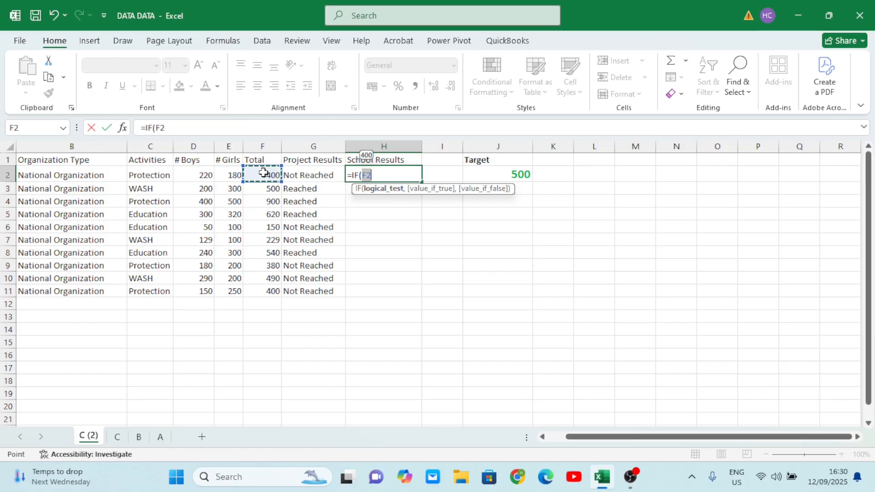
type(">")
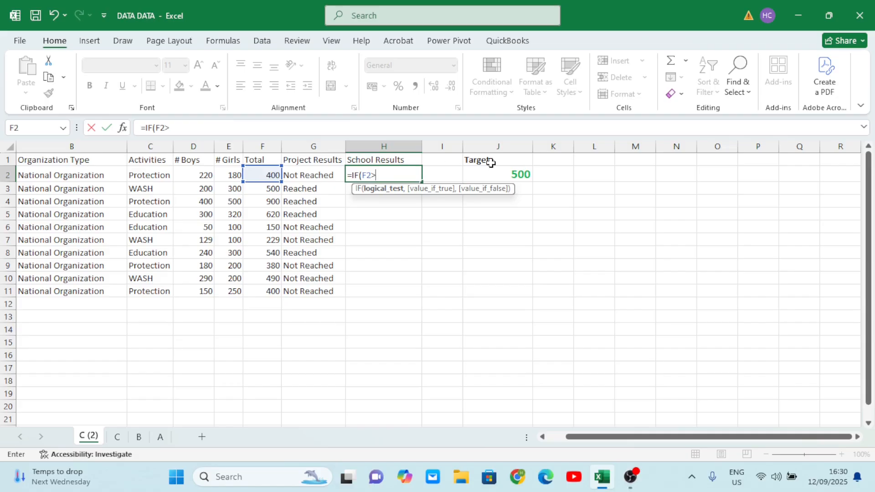
left_click(520, 175)
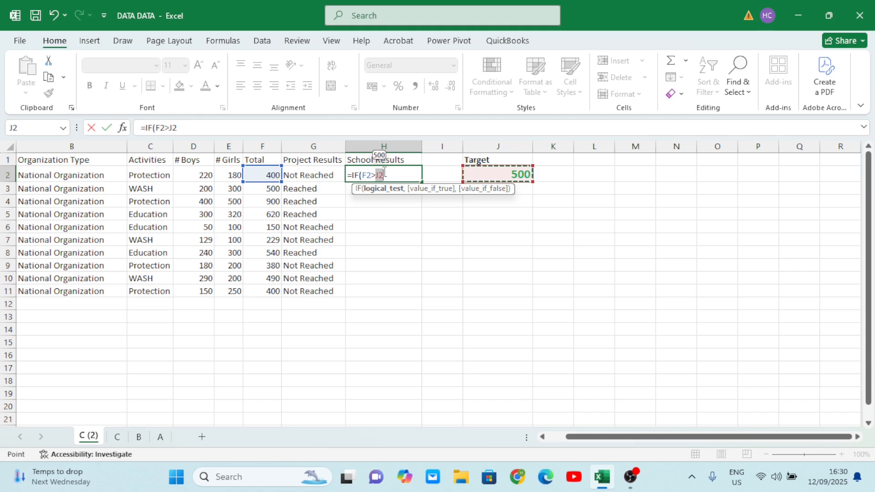
type(",")
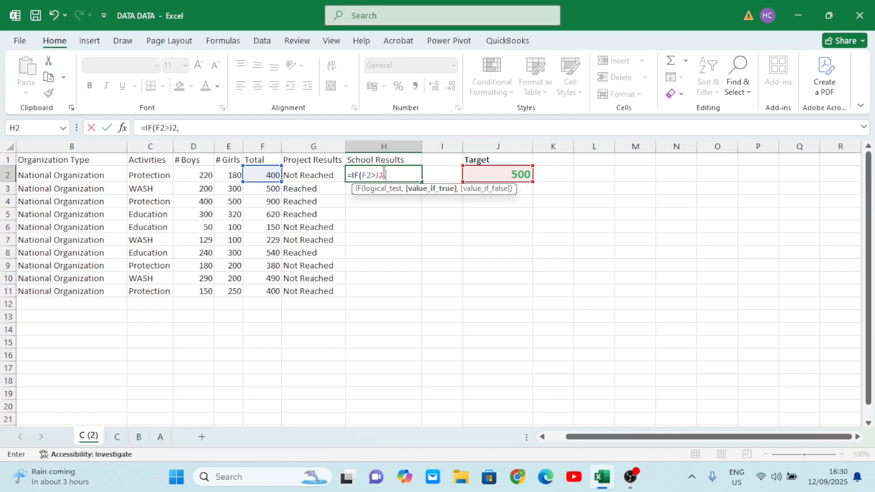
type("\"Passesd")
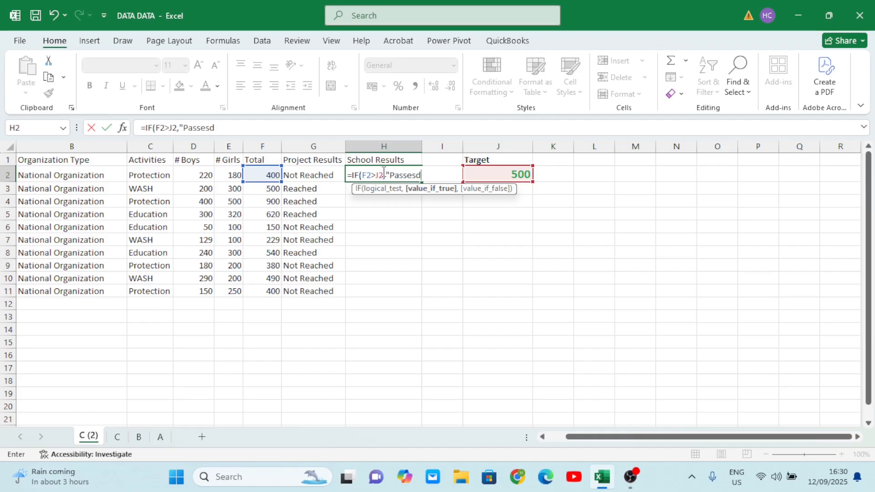
type("\",")
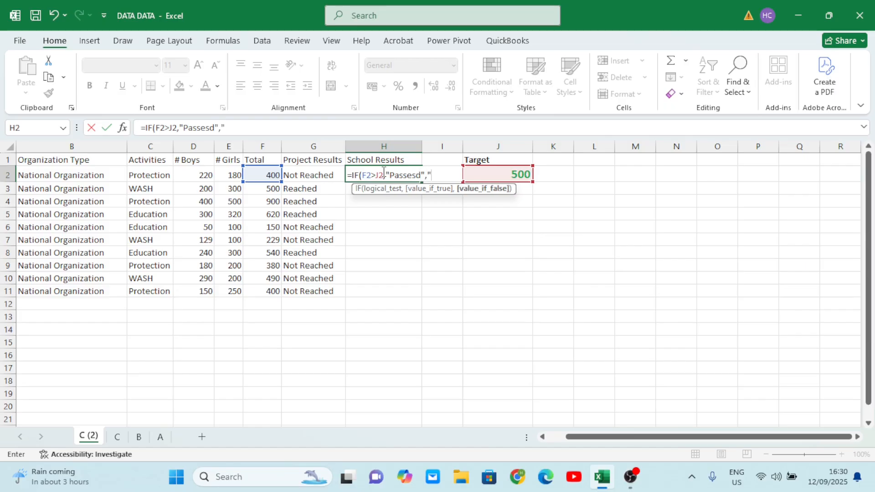
type("\"Failed\")")
key("Tab")
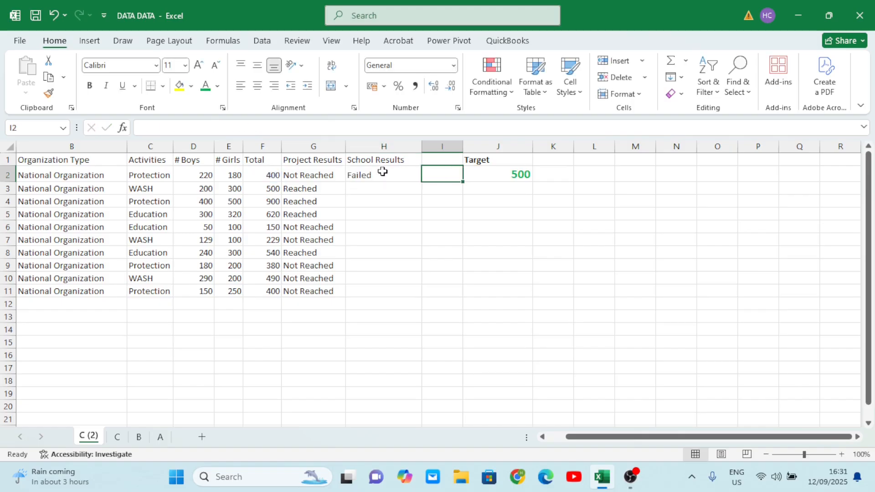
- Fill the School Results formula down to row 11
left_click(372, 174)
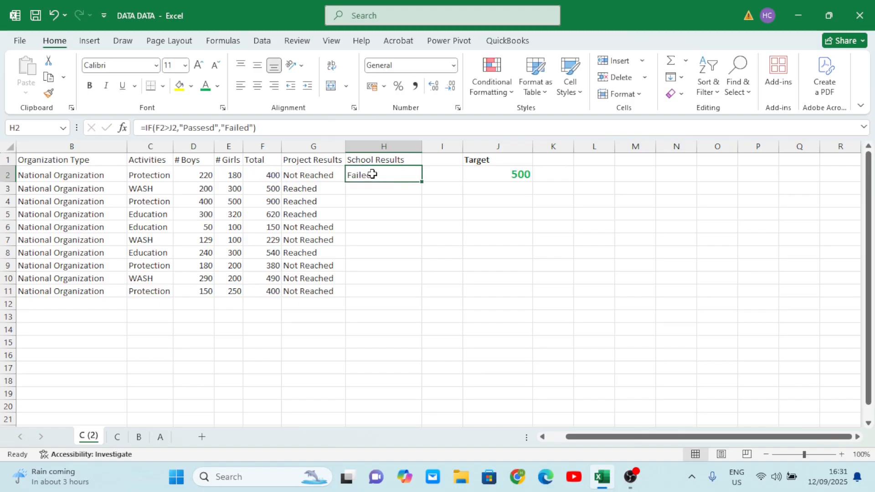
left_click(268, 175)
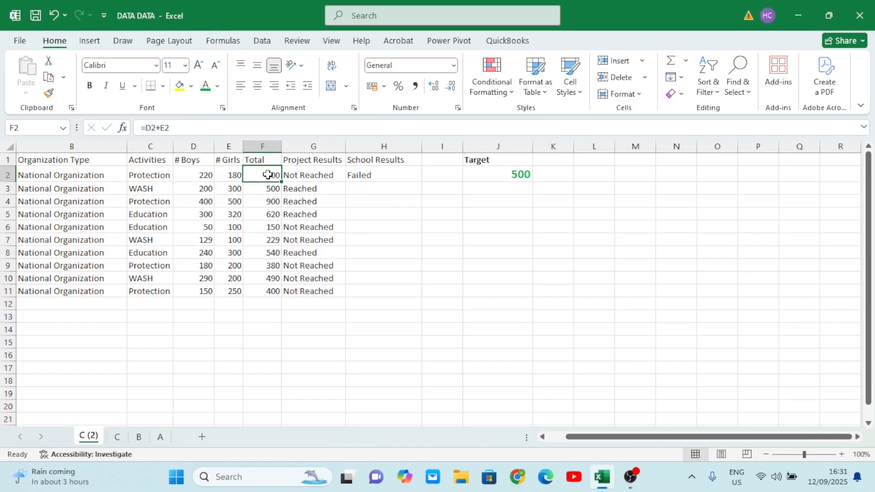
left_click(384, 175)
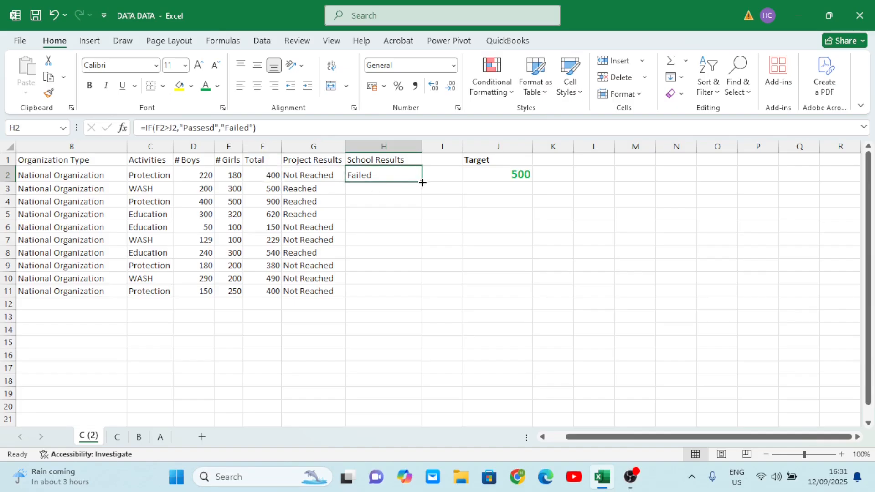
left_click_drag(423, 183, 402, 290)
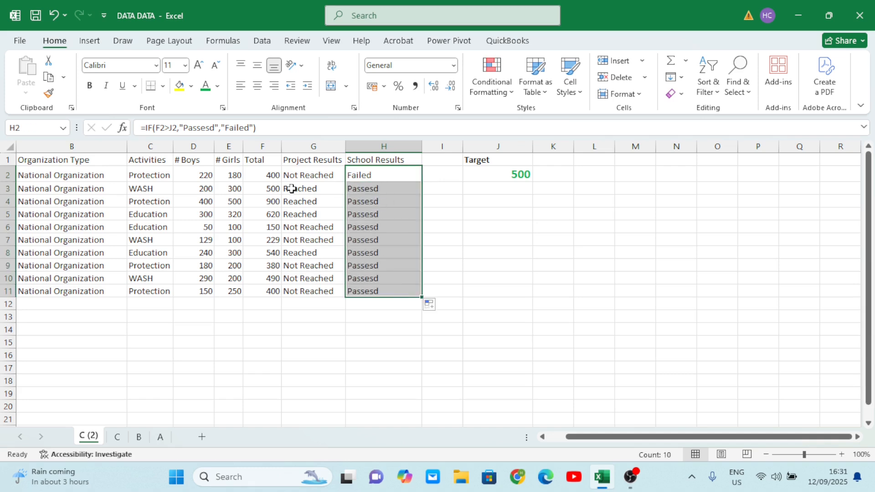
- Examine the filled School Results formulas in rows 3 and 6 to check which target cell they reference
left_click(377, 189)
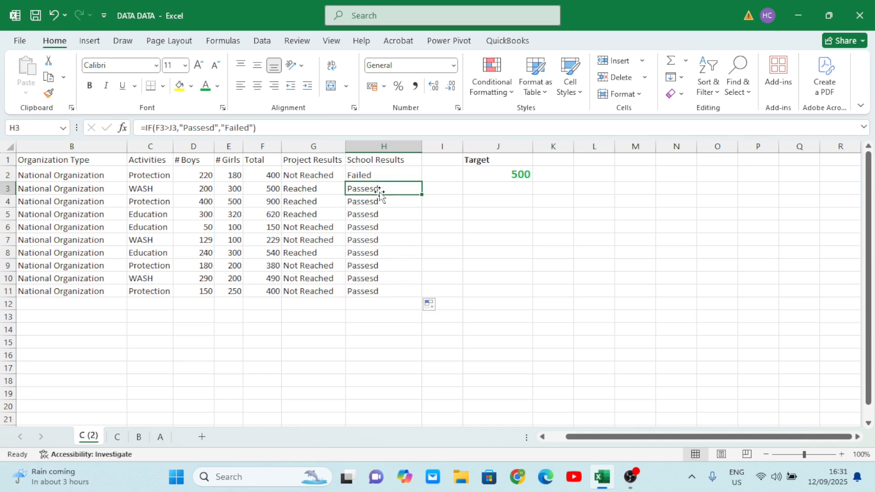
left_click(371, 228)
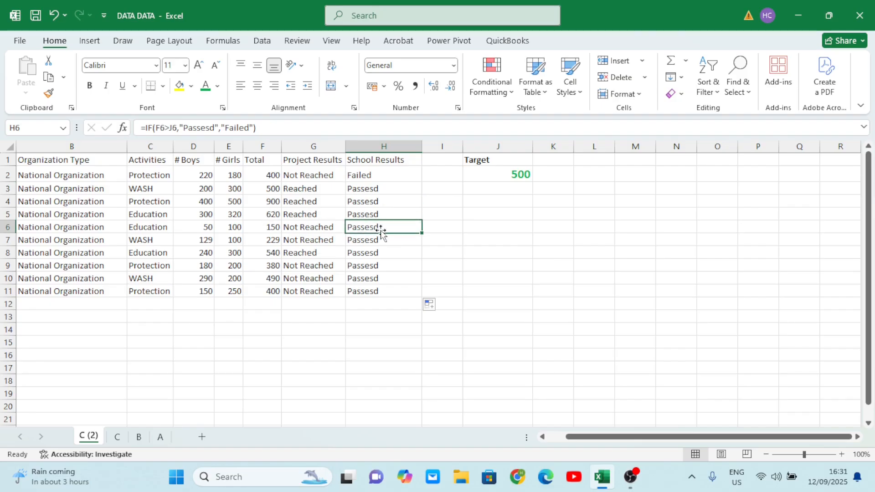
key("ctrl+Down")
double_click(381, 227)
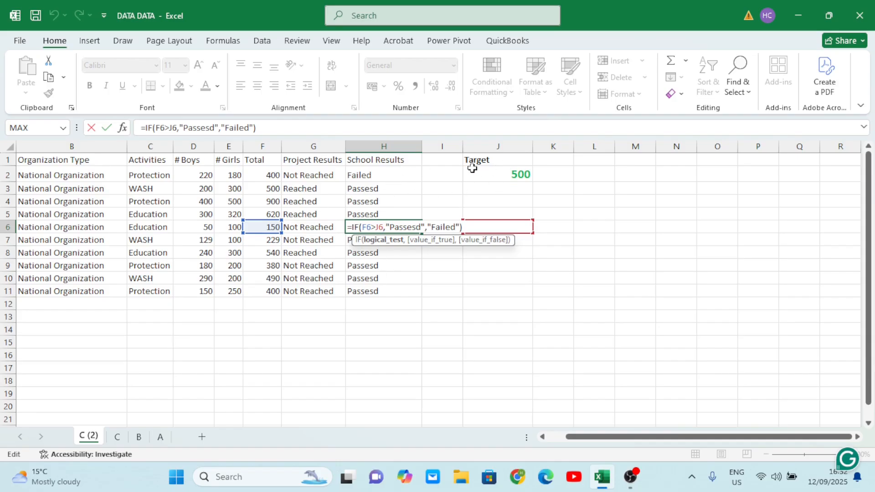
key("Tab")
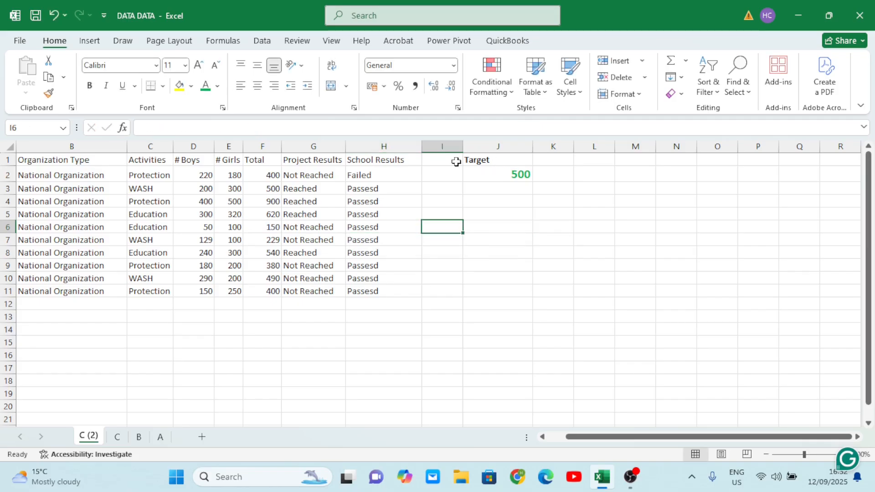
- Make the target reference absolute as $J$2 in the first School Results formula and fill it down to row 11
double_click(388, 174)
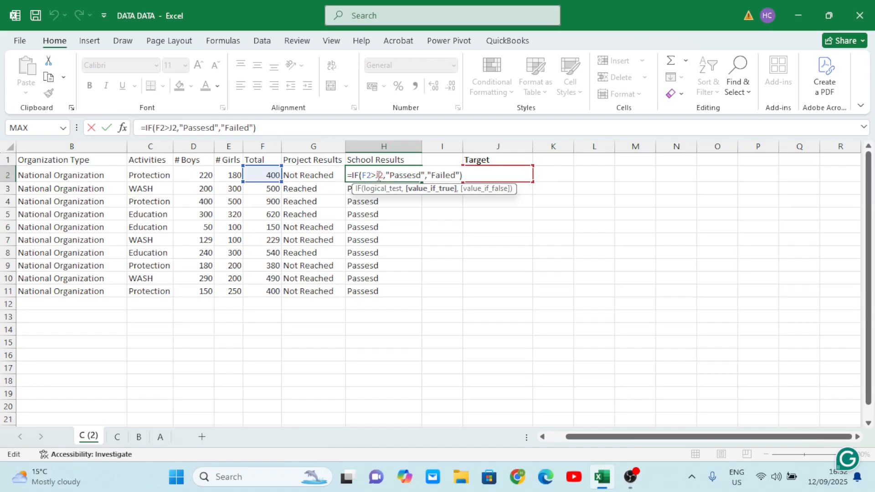
left_click(379, 176)
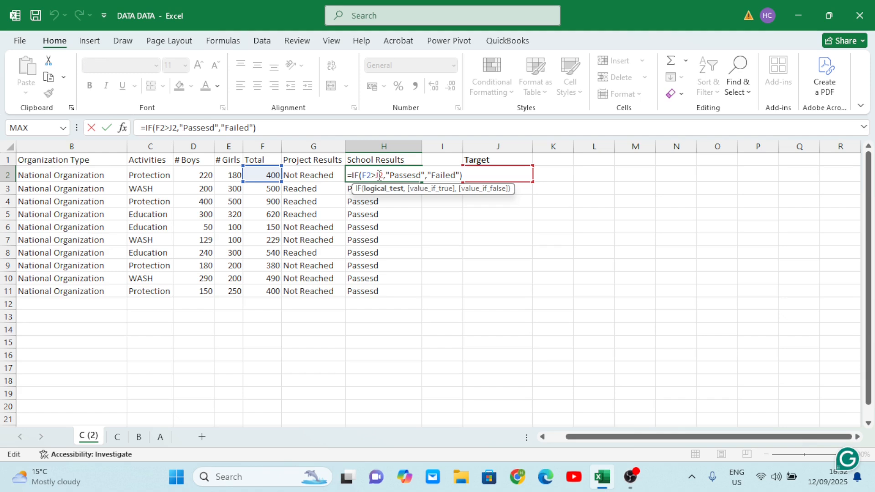
type("$J")
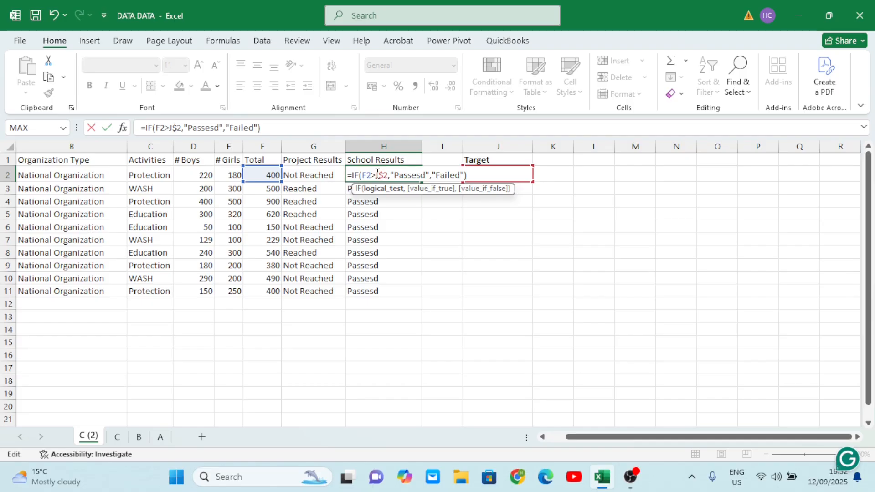
type("$")
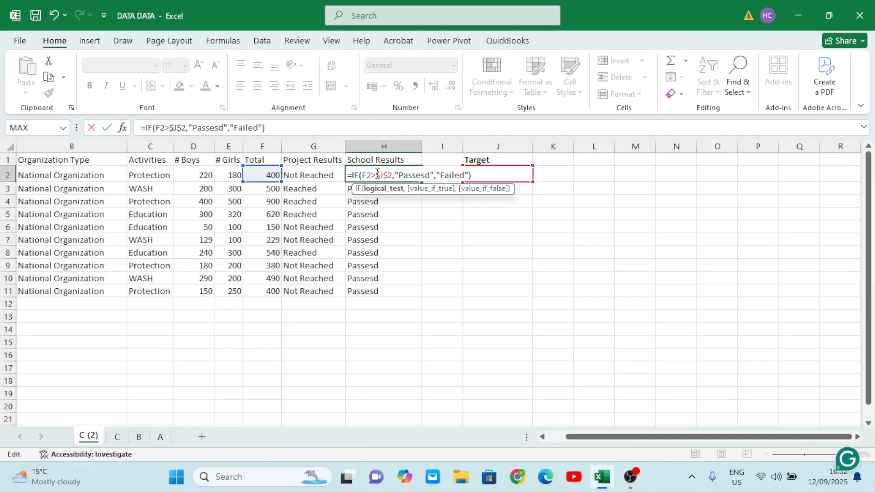
key("Tab")
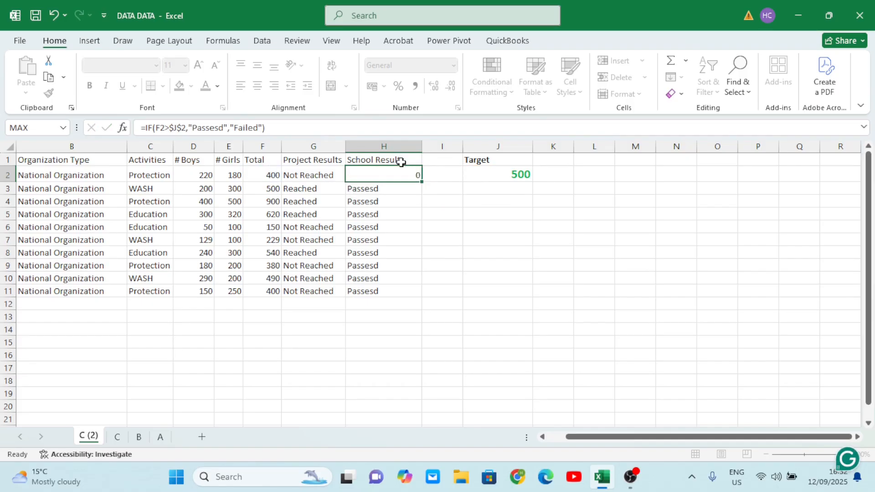
left_click(387, 178)
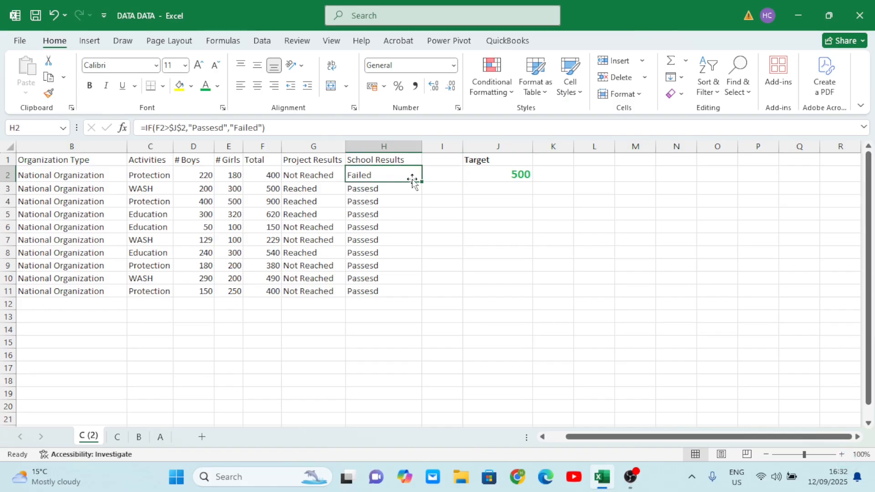
left_click_drag(423, 182, 418, 294)
- Compare several rows' Totals against the 500 target and inspect their School Results formulas
left_click(407, 251)
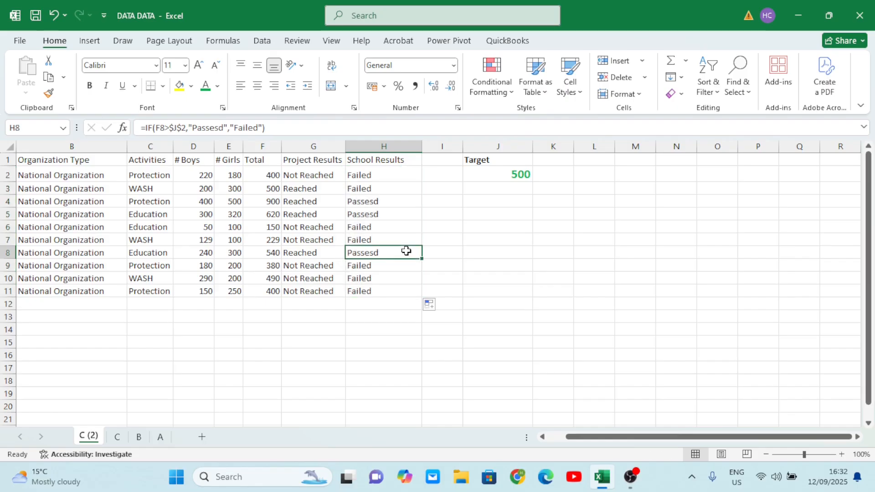
left_click(267, 187)
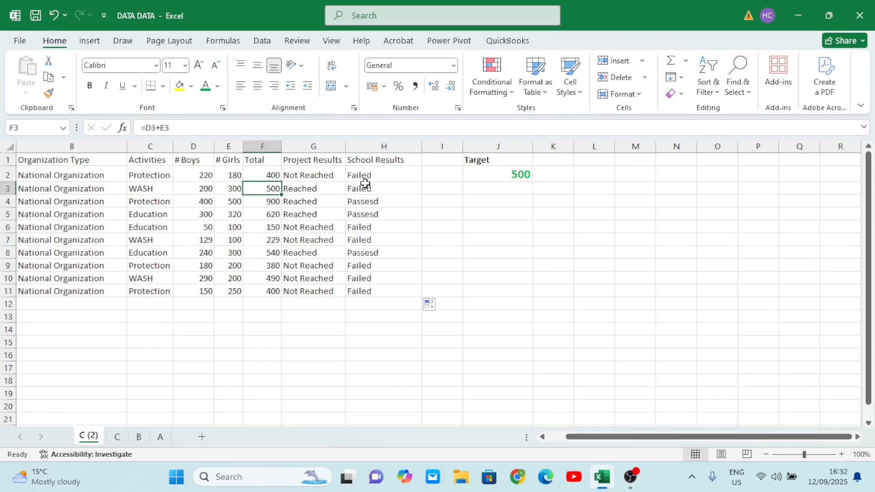
left_click(492, 178)
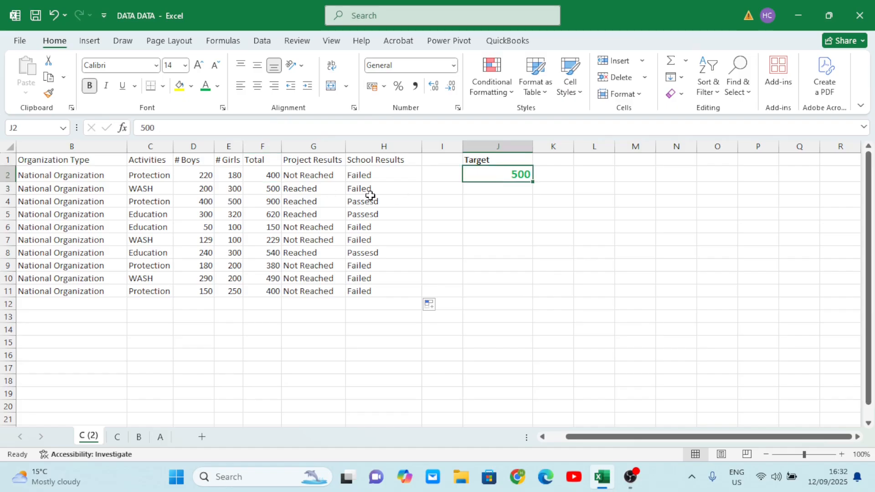
left_click(259, 201)
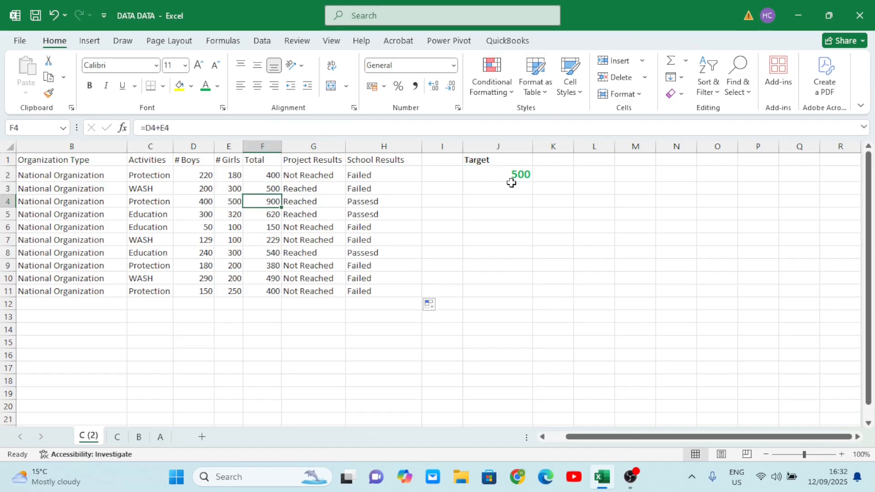
left_click(514, 177)
left_click(273, 216)
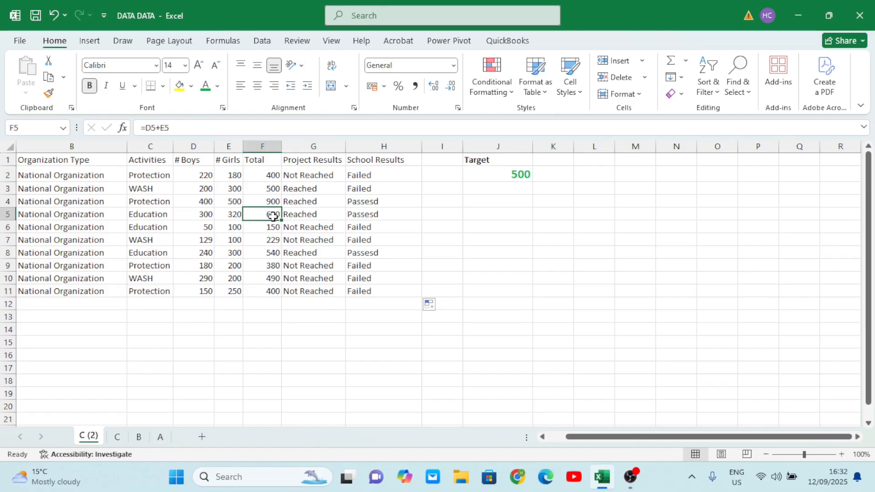
left_click(511, 176)
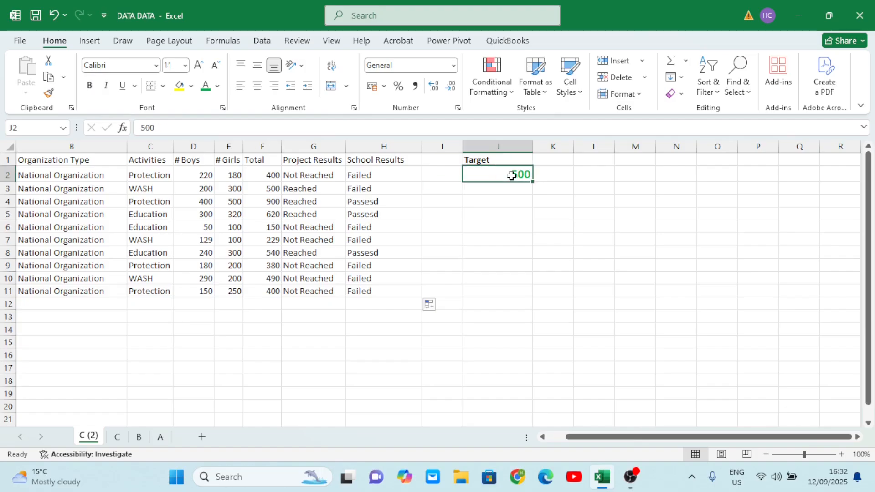
left_click(268, 228)
left_click_drag(492, 173, 360, 216)
left_click(361, 215)
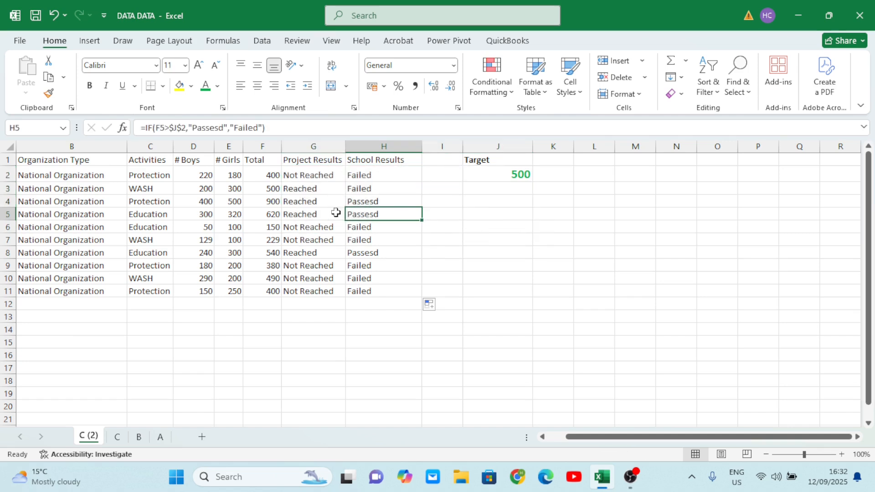
double_click(370, 226)
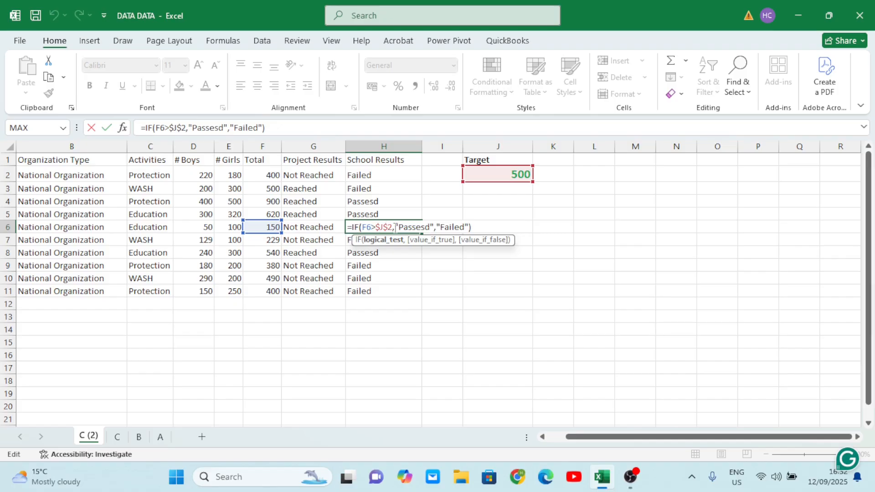
- Inspect the School Results formulas alongside the target cell
key("Tab")
left_click_drag(403, 227, 377, 188)
left_click(375, 187)
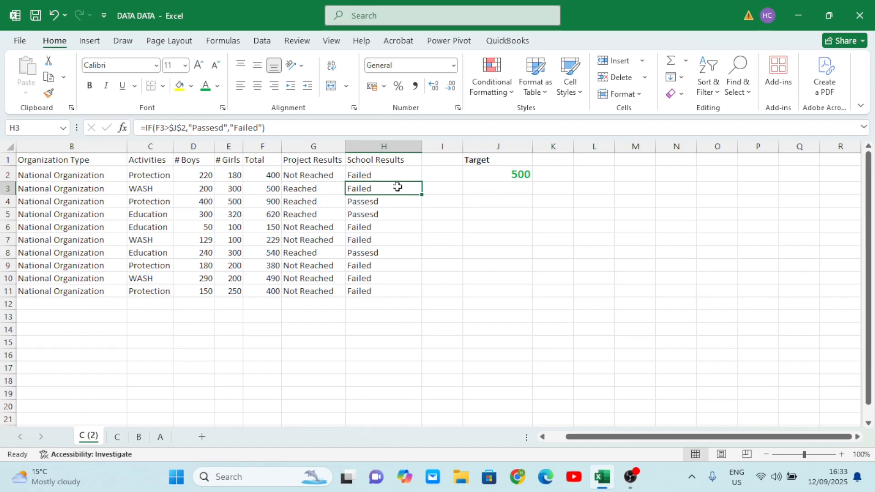
left_click(489, 174)
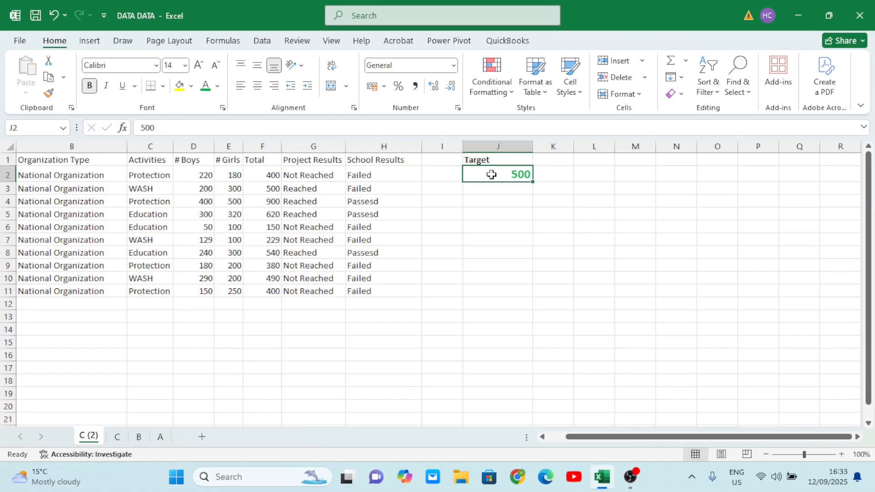
left_click(386, 213)
left_click(485, 183)
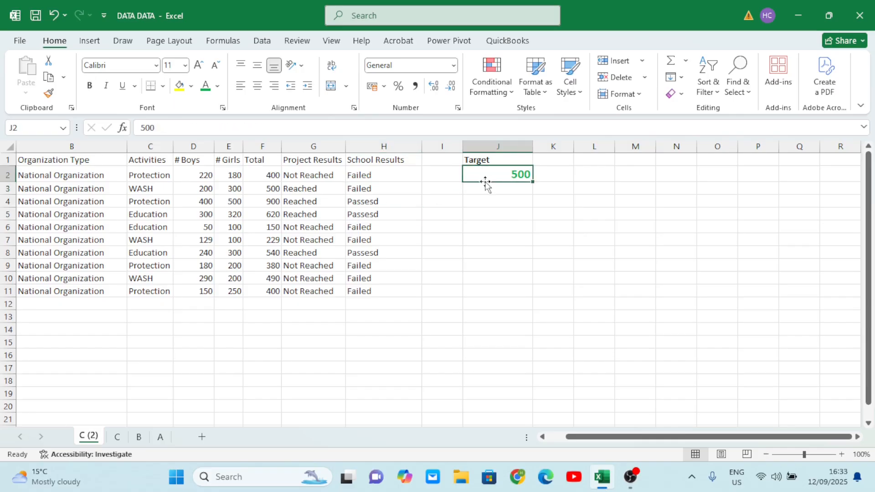
left_click_drag(369, 177, 383, 314)
left_click(502, 174)
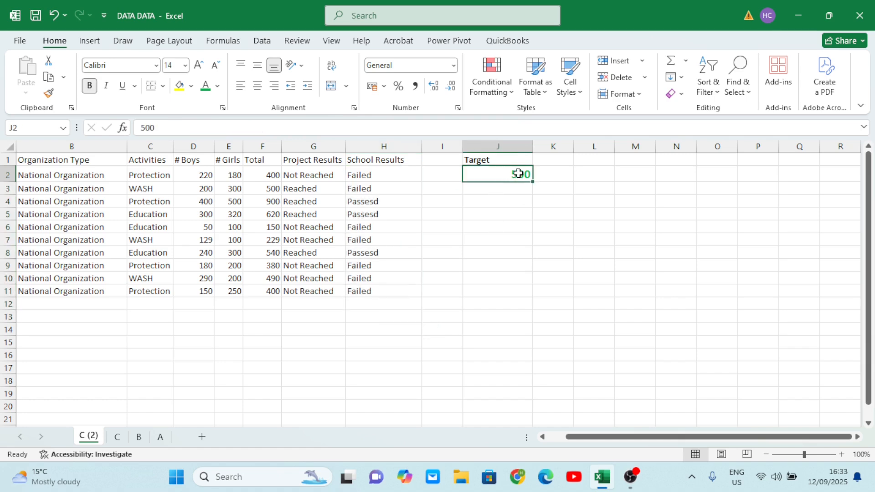
- Change the target value to 499 to test the School Results formulas
double_click(519, 173)
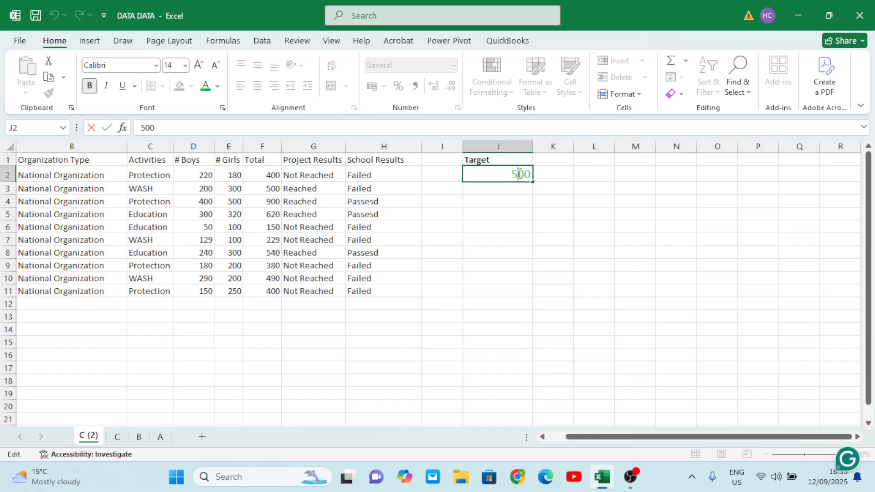
key("Right")
key("Right")
key("BackSpace")
key("BackSpace")
key("BackSpace")
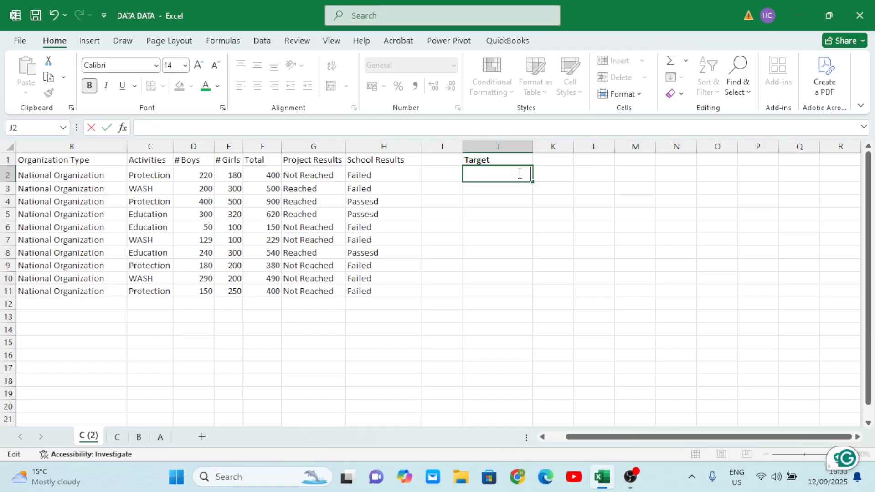
type("499")
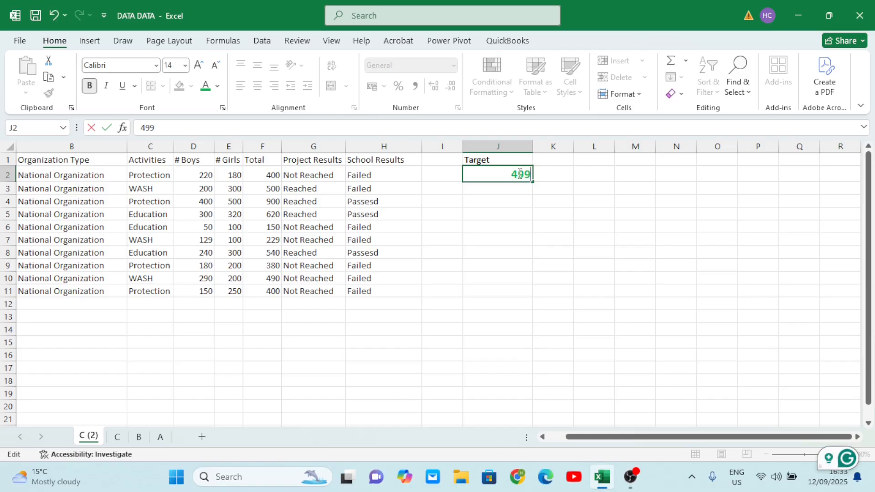
left_click(529, 278)
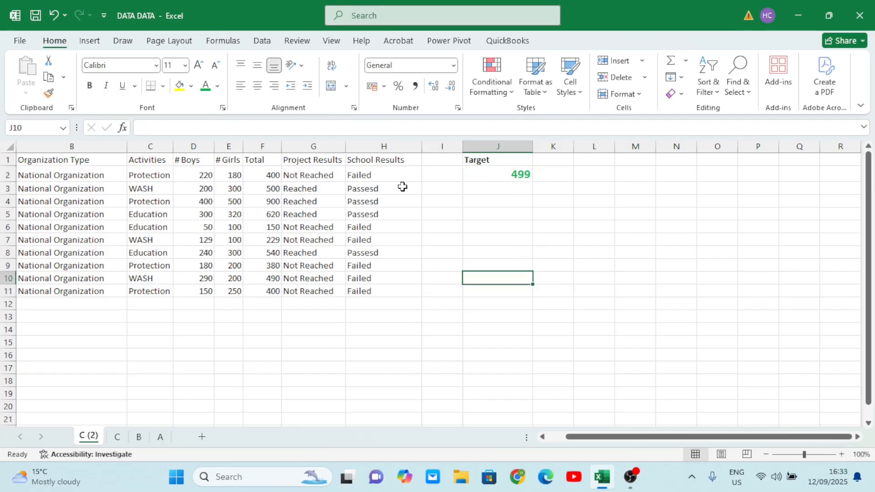
left_click(370, 189)
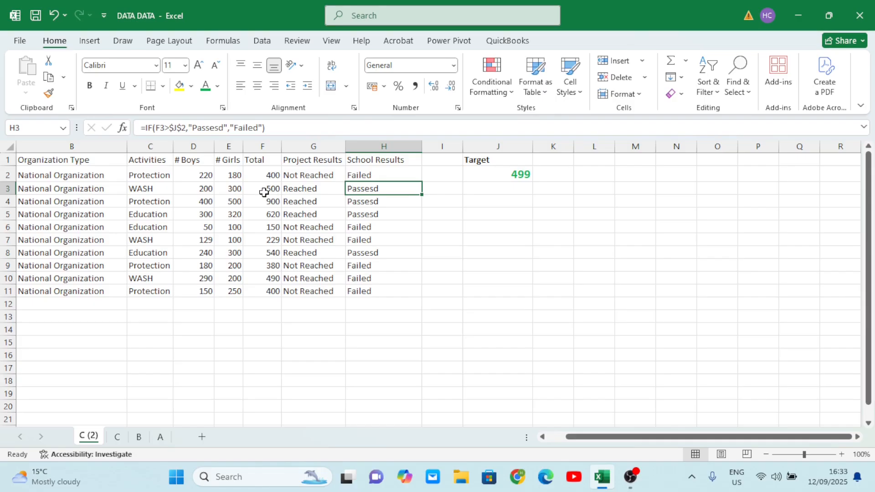
- Change the target value to 300
left_click(523, 172)
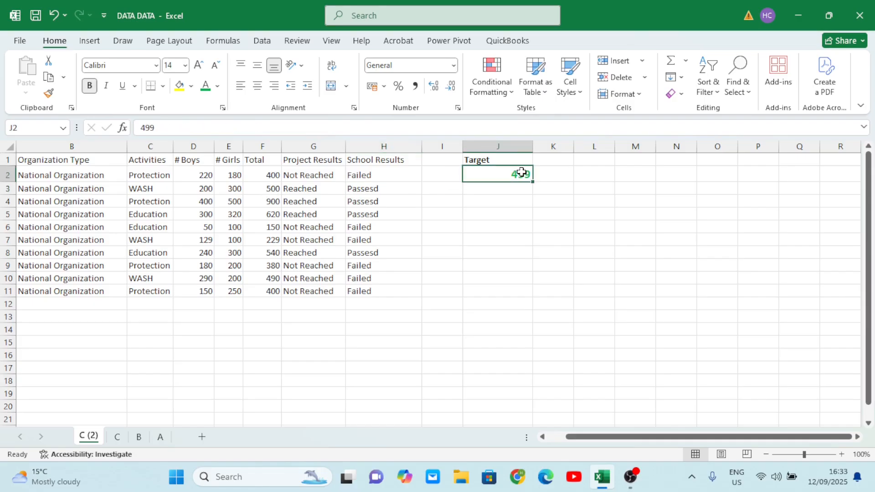
double_click(523, 172)
type("300")
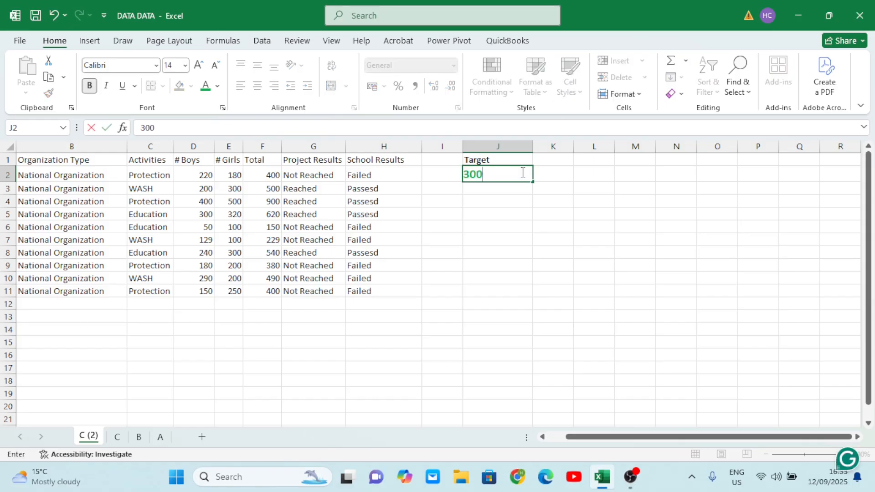
left_click(537, 295)
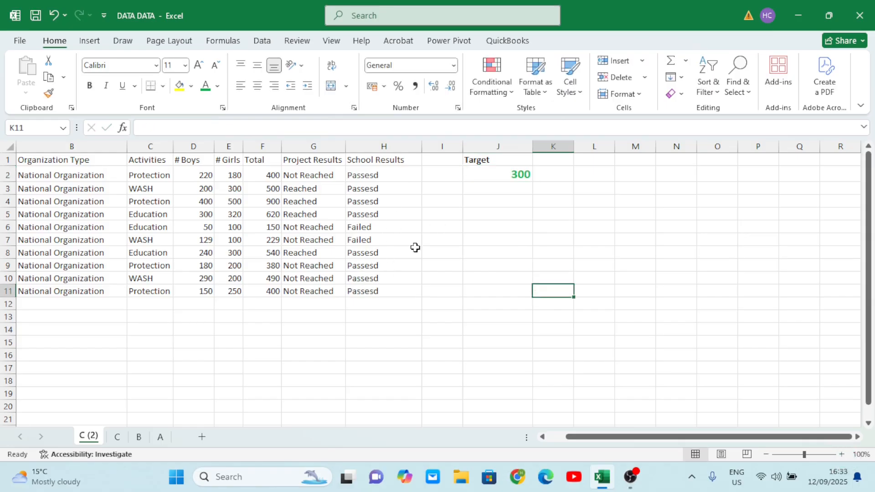
- Clear the target cell and enter 0 as the target
left_click(510, 172)
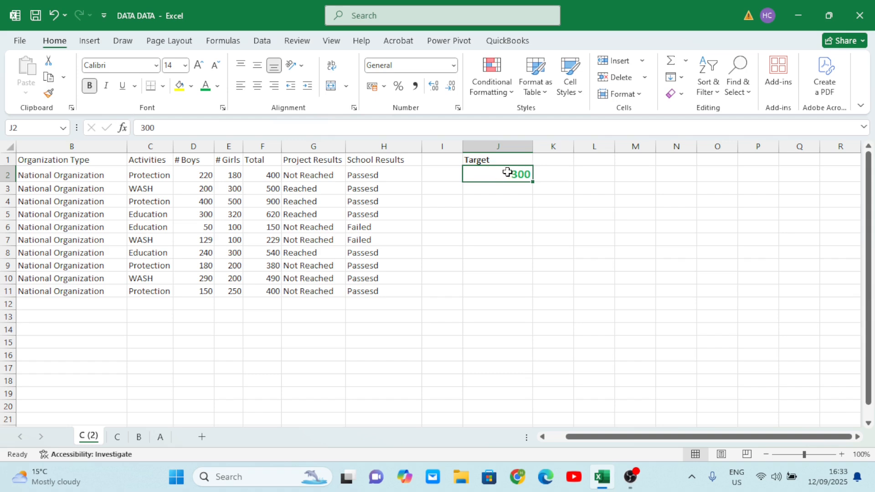
key("BackSpace")
left_click(508, 284)
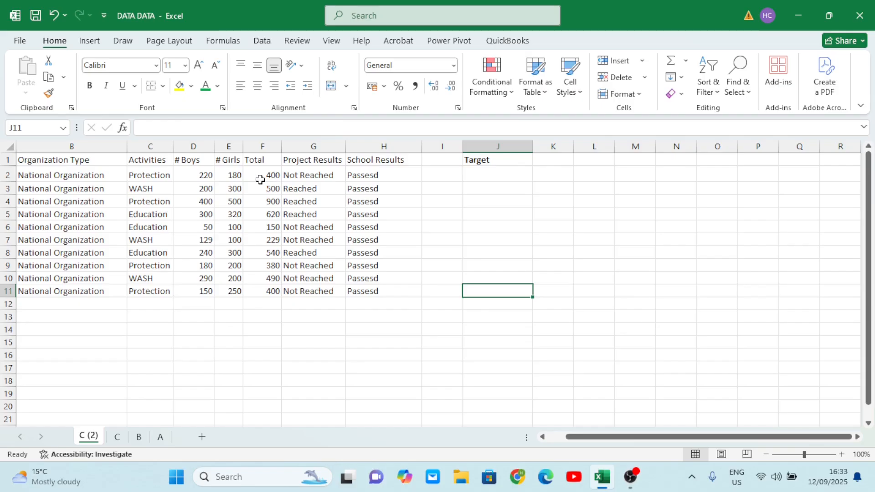
left_click(503, 179)
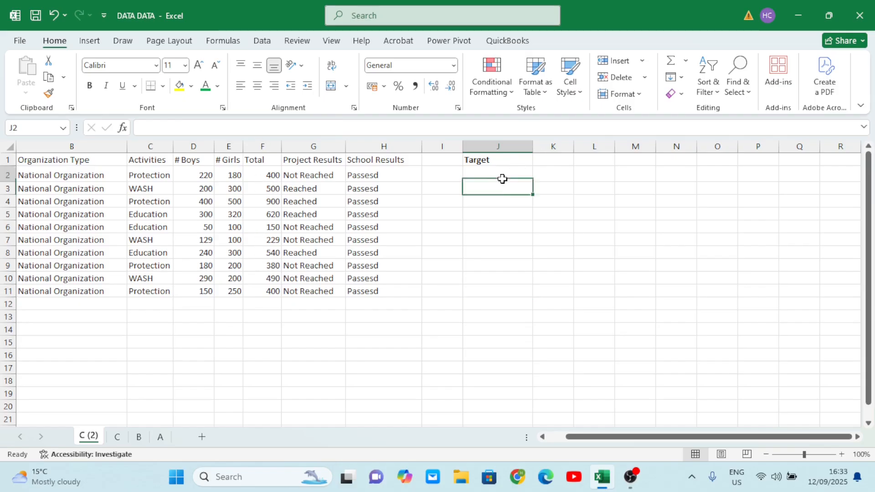
type("0")
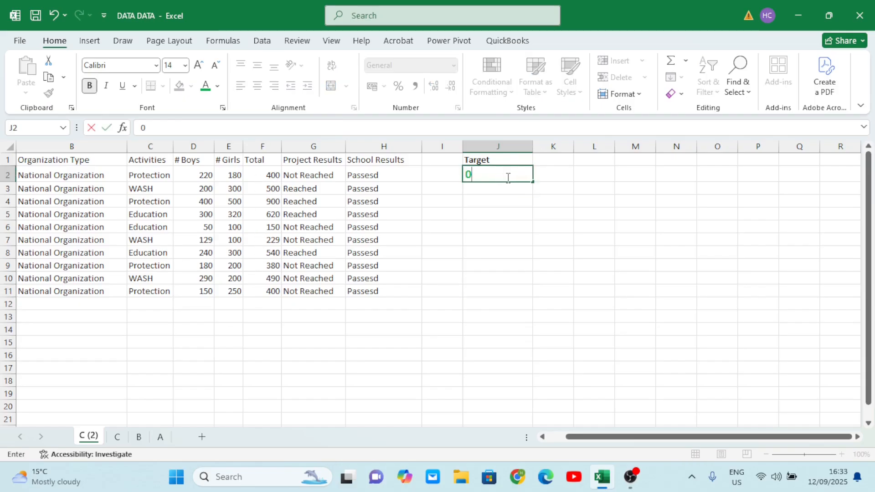
left_click(523, 313)
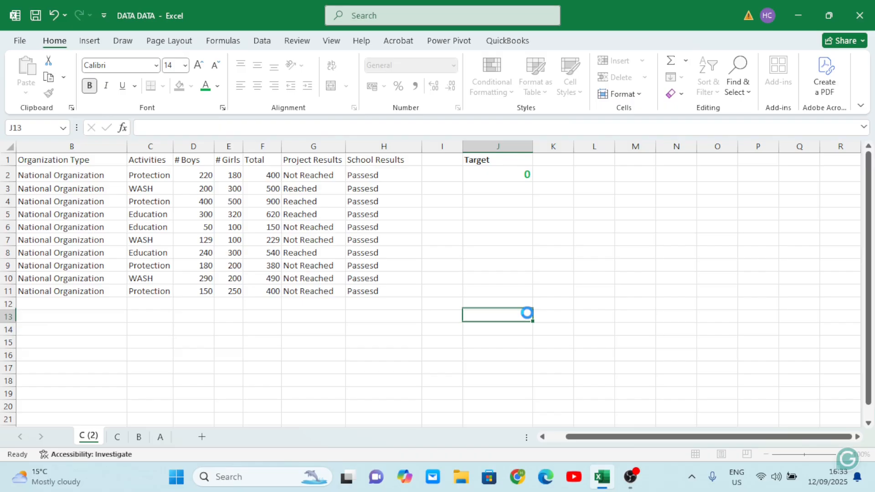
- Change the target value to 1000
left_click(513, 174)
type("1000")
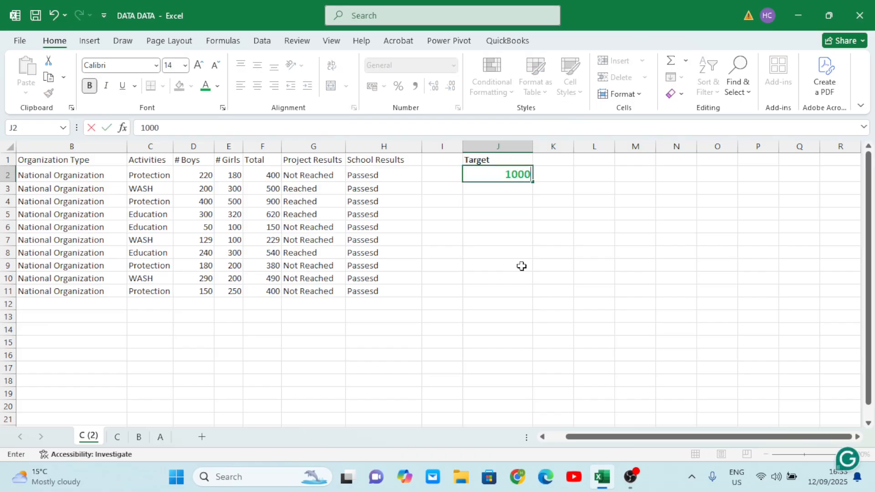
left_click(521, 265)
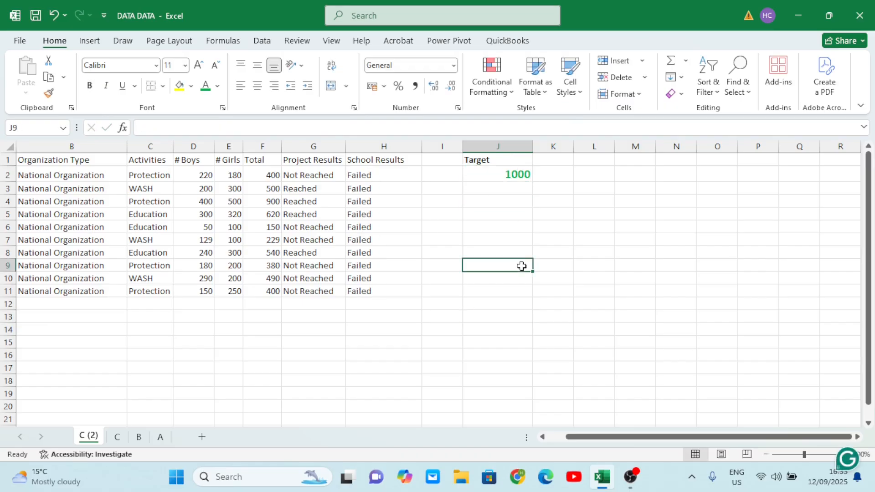
- Change the target value to 200 and inspect the School Results formula in row 6
left_click(512, 173)
type("200")
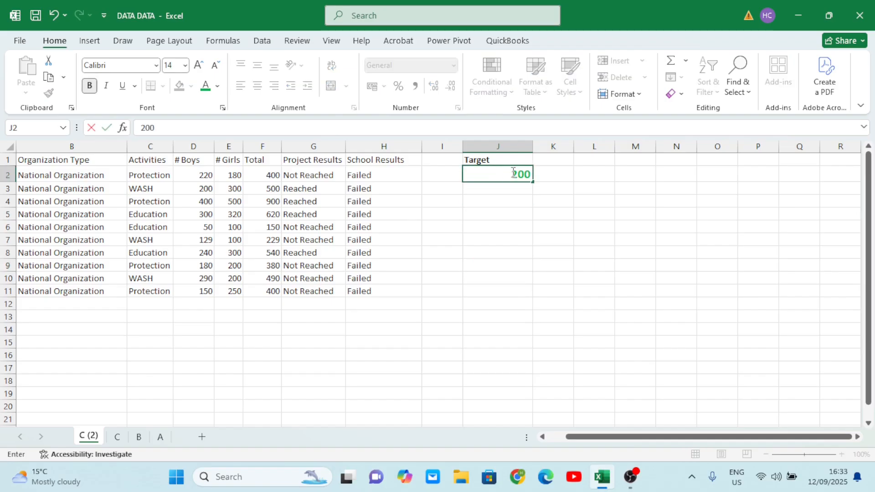
left_click(543, 313)
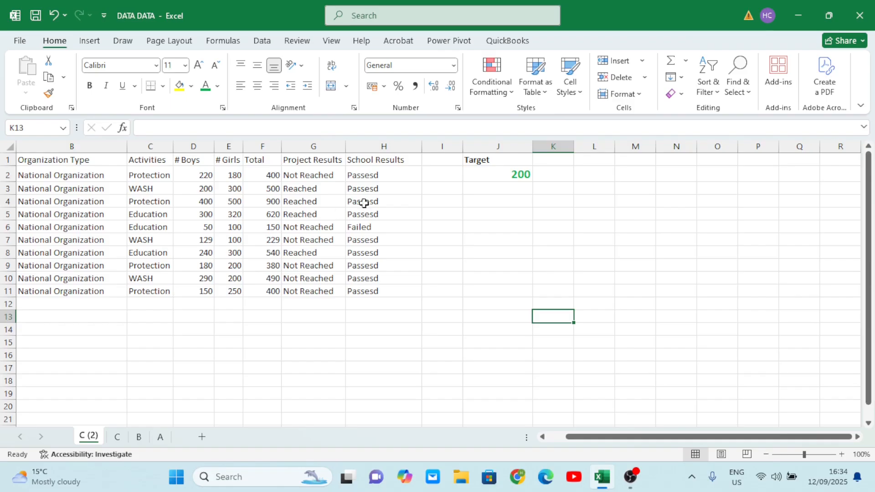
left_click(371, 226)
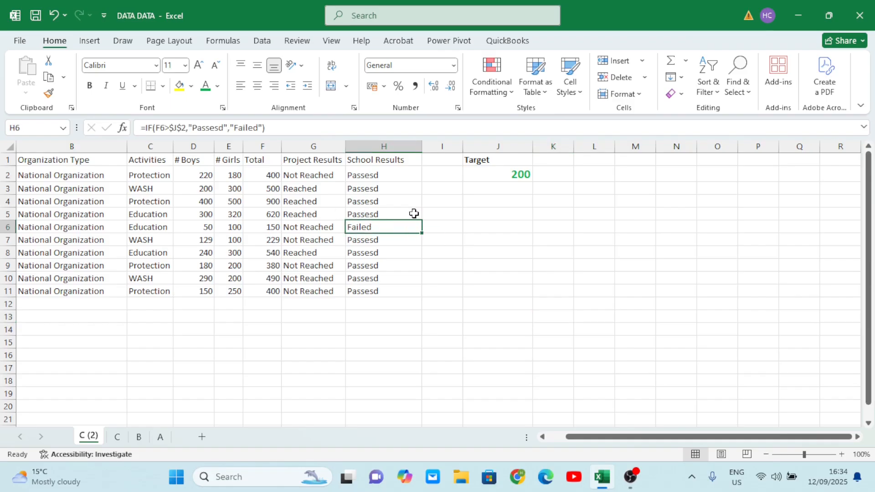
left_click(507, 170)
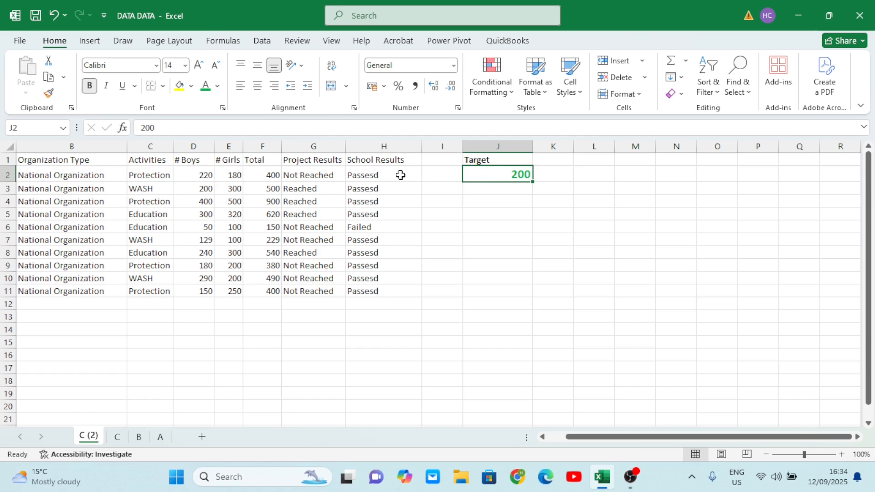
- Set the target value back to 500
double_click(503, 171)
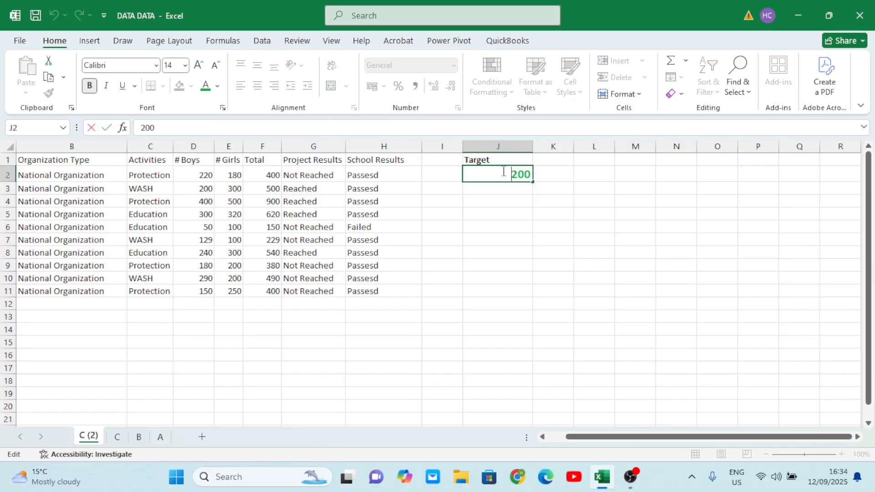
type("500")
key("BackSpace")
key("BackSpace")
key("BackSpace")
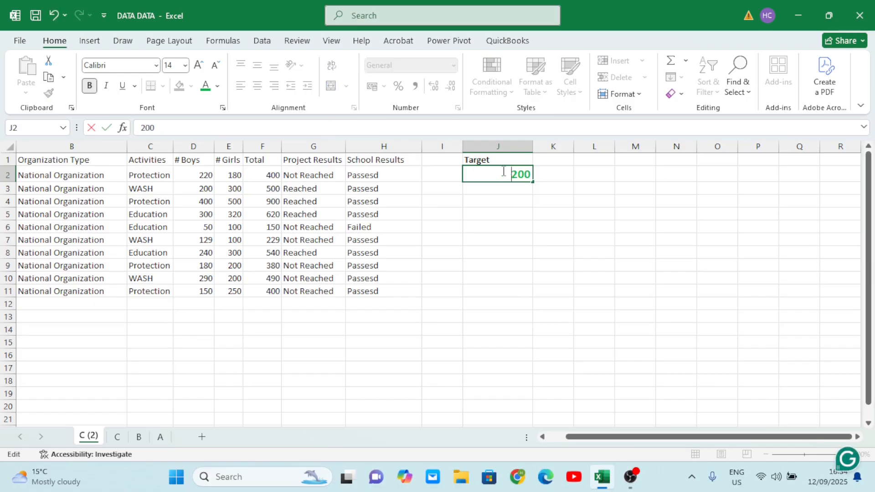
key("Right")
key("Delete")
key("Delete")
key("BackSpace")
type("500")
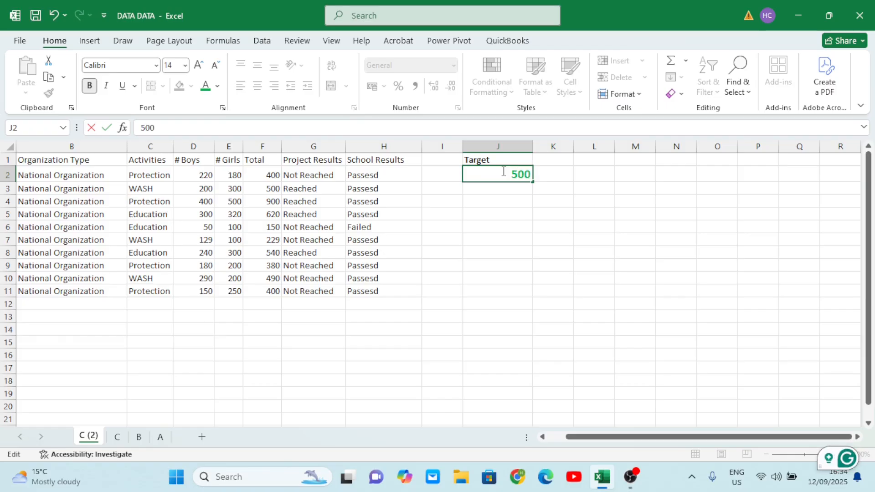
left_click(507, 215)
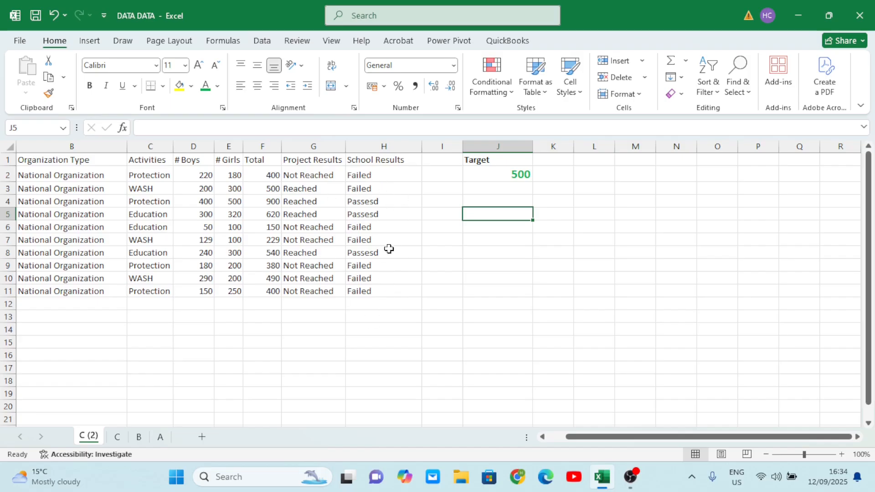
- Replace the target reference in the first School Results formula with the constant 500 and fill it down to row 11
double_click(370, 175)
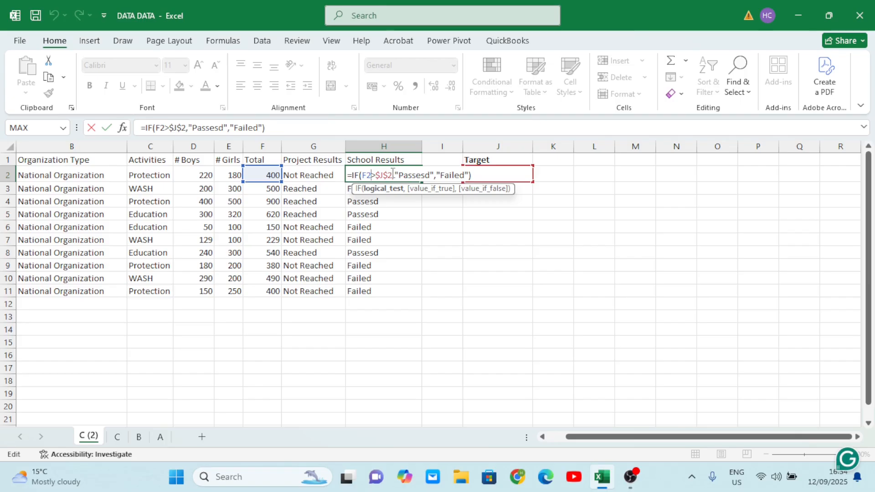
key("BackSpace")
key("BackSpace")
key("BackSpace")
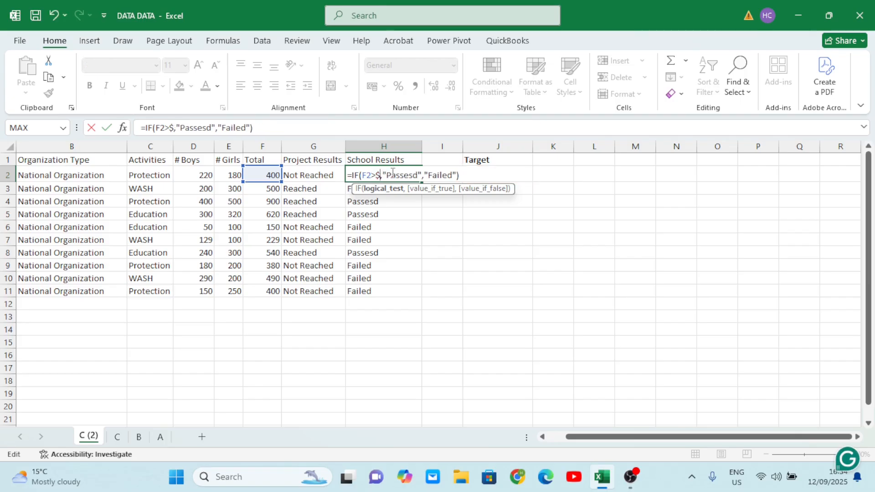
key("BackSpace")
type("500")
key("Tab")
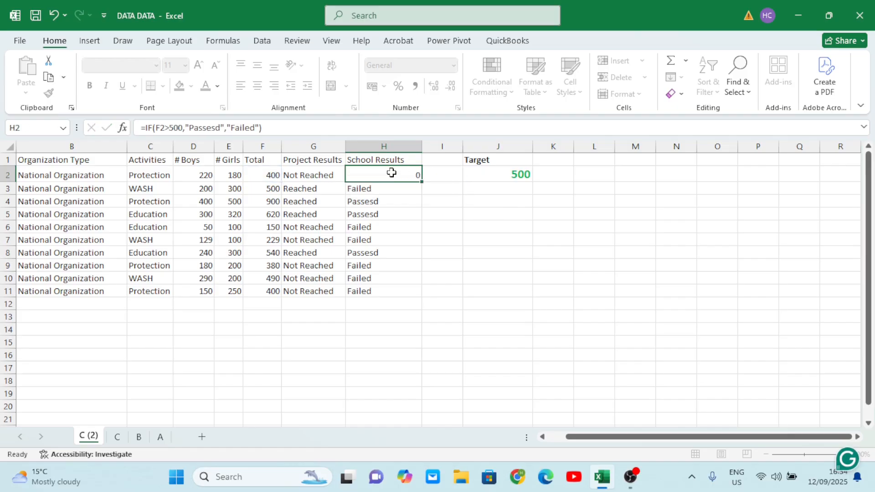
left_click(395, 179)
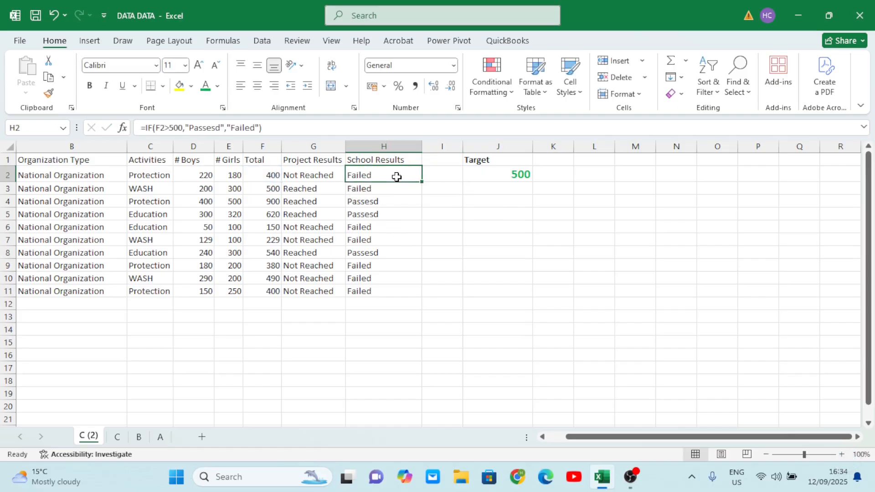
double_click(422, 182)
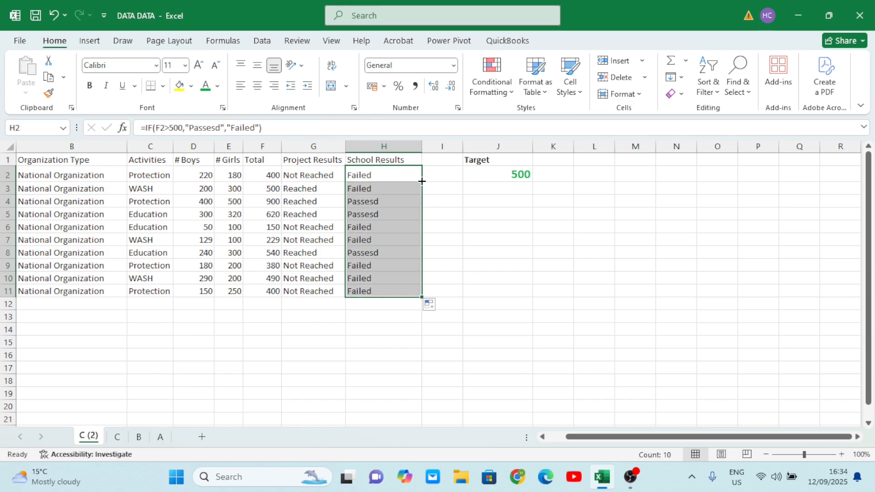
- Inspect the School Results formulas in several rows
left_click(398, 203)
left_click(393, 188)
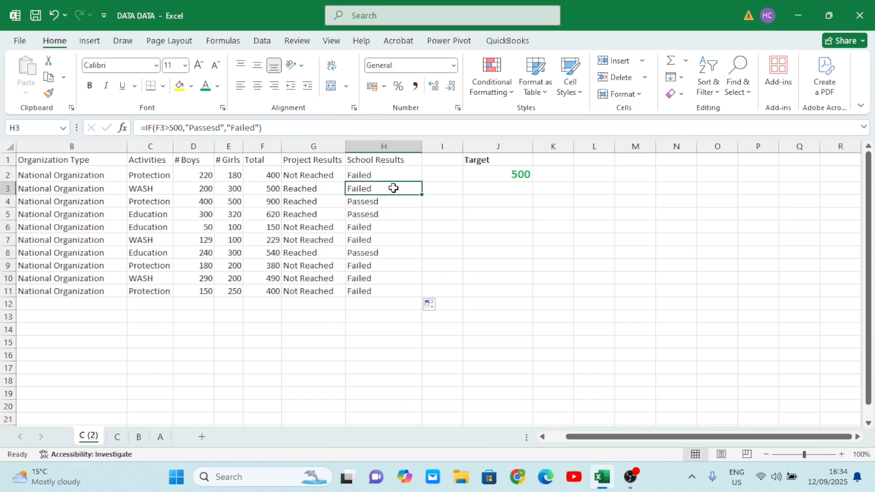
double_click(393, 215)
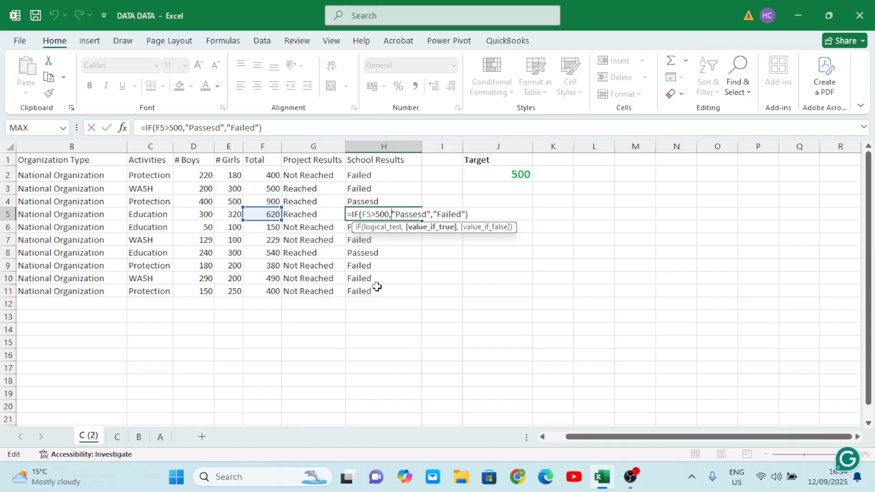
key("Tab")
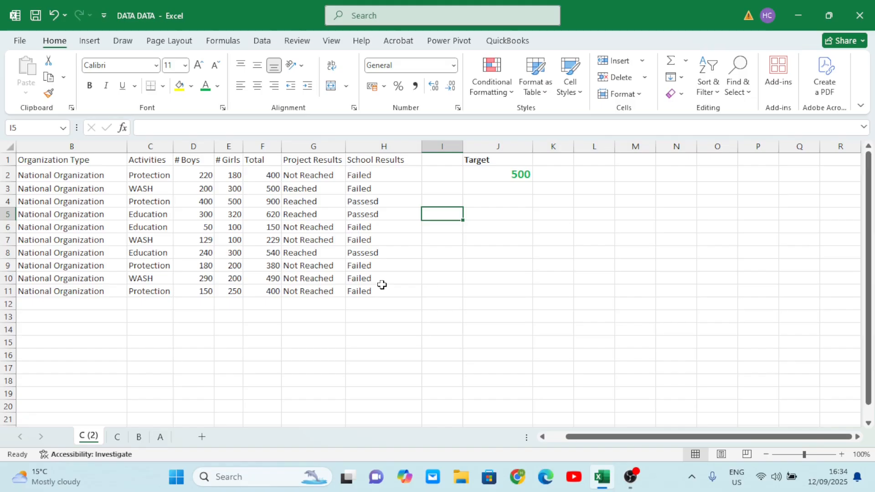
left_click(411, 238)
left_click(449, 188)
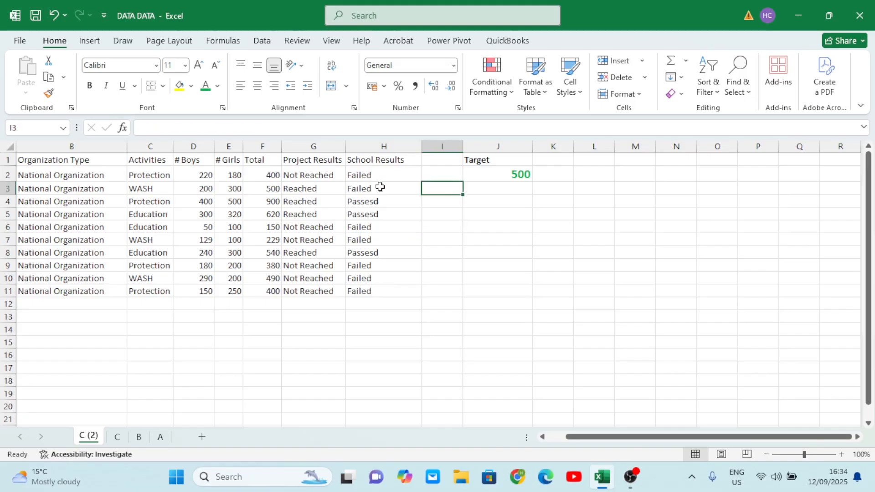
left_click(418, 201)
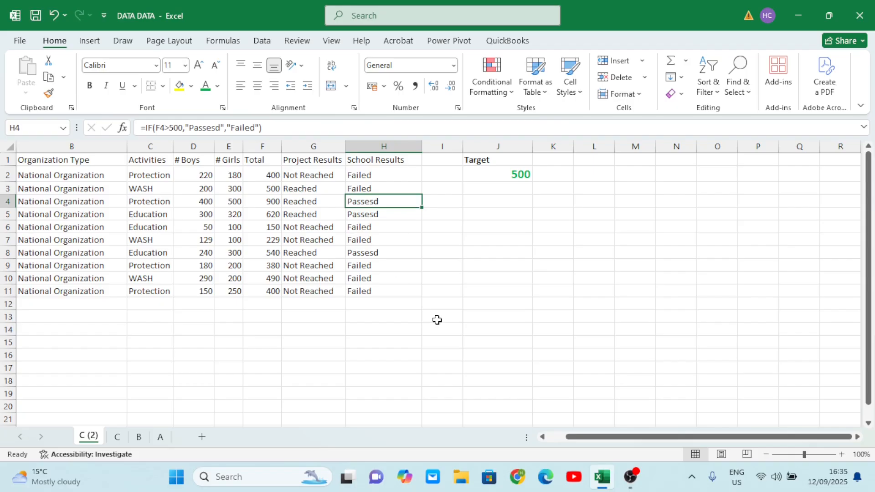
left_click(404, 264)
left_click(353, 243)
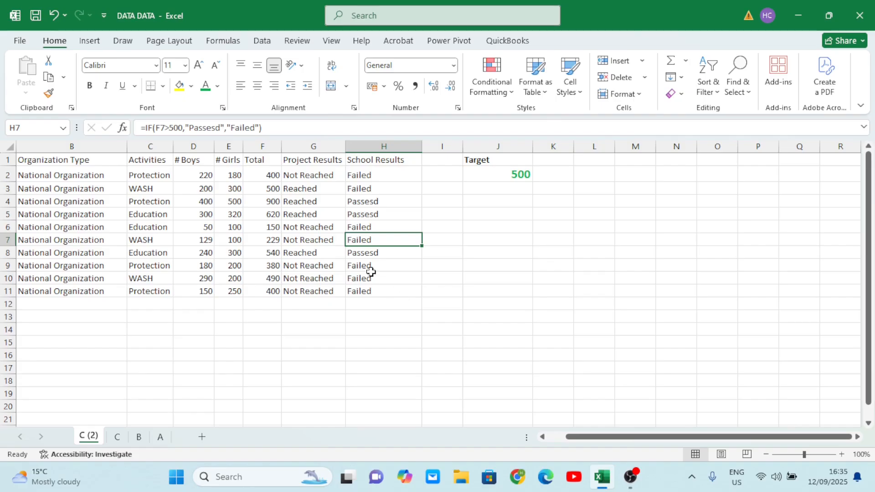